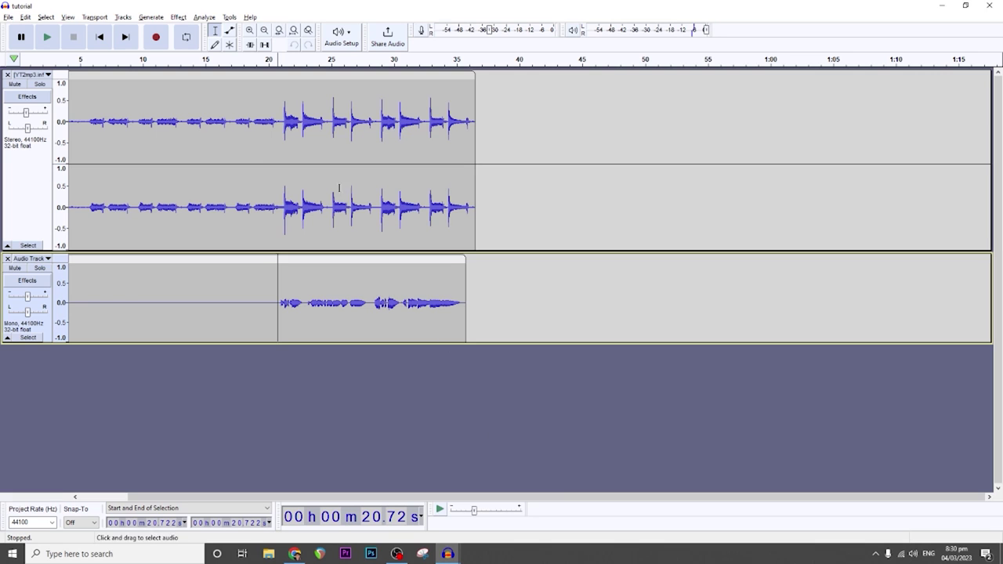
Check the version in About Audacity, then show the Audio Track's realtime effects chain.
left_click(251, 17)
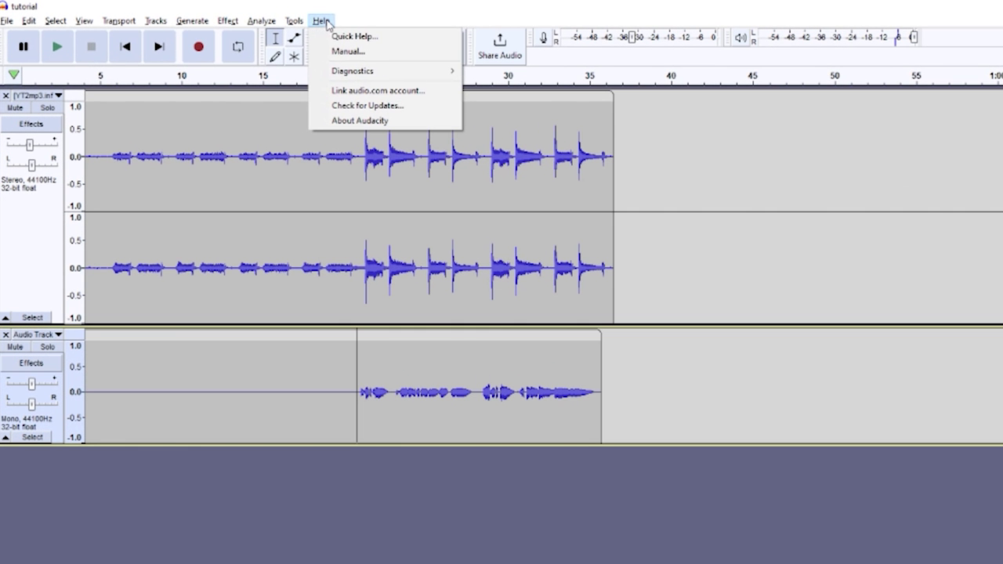
left_click(368, 120)
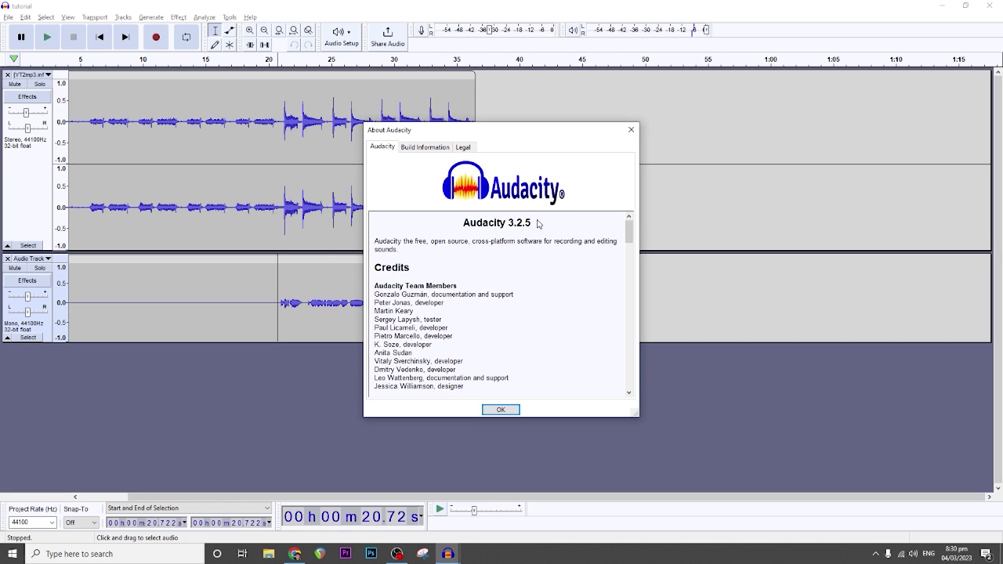
left_click(632, 130)
left_click(27, 280)
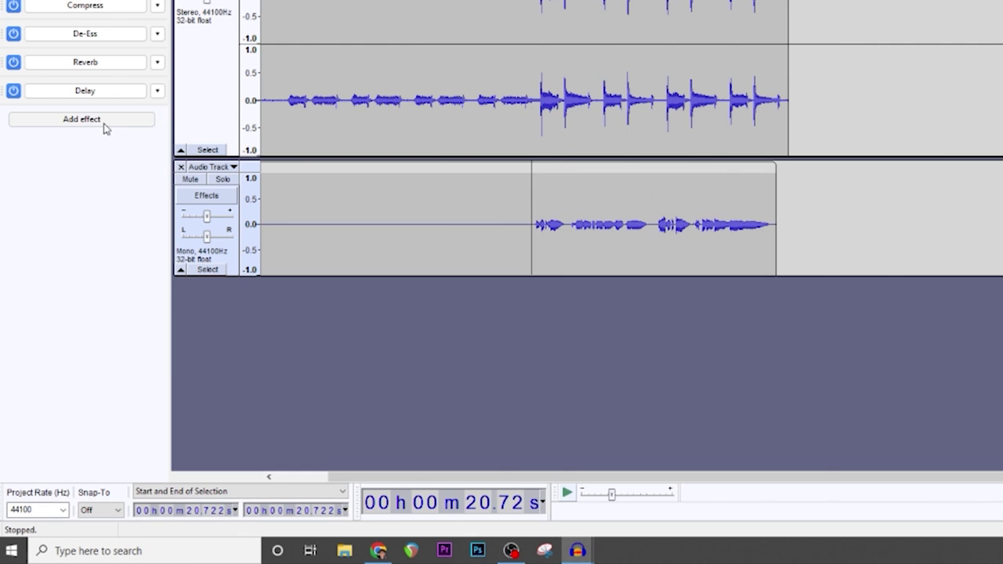
Open the Audacity Plugins website through 'Get more effects...' in the Add effect list.
left_click(84, 229)
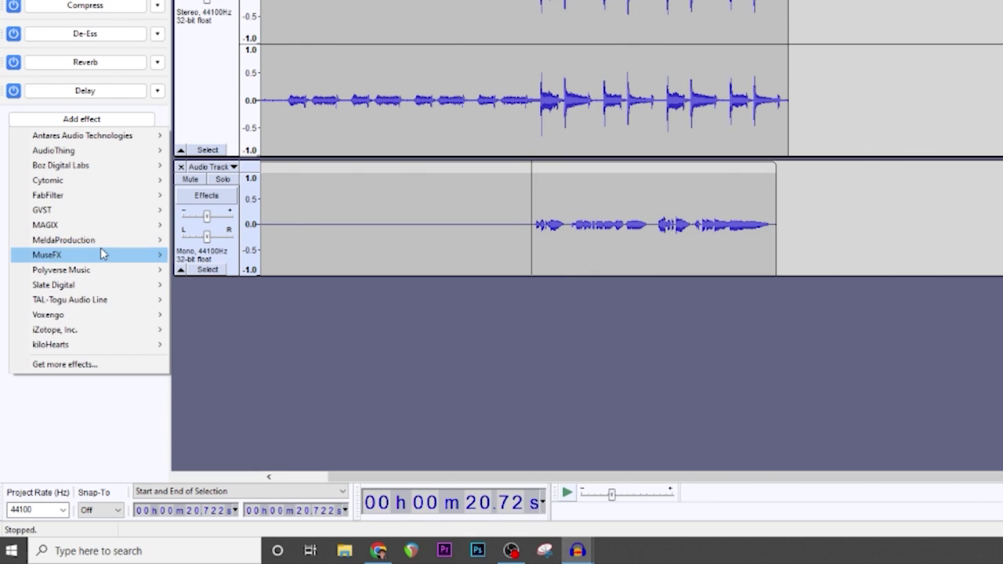
left_click(90, 371)
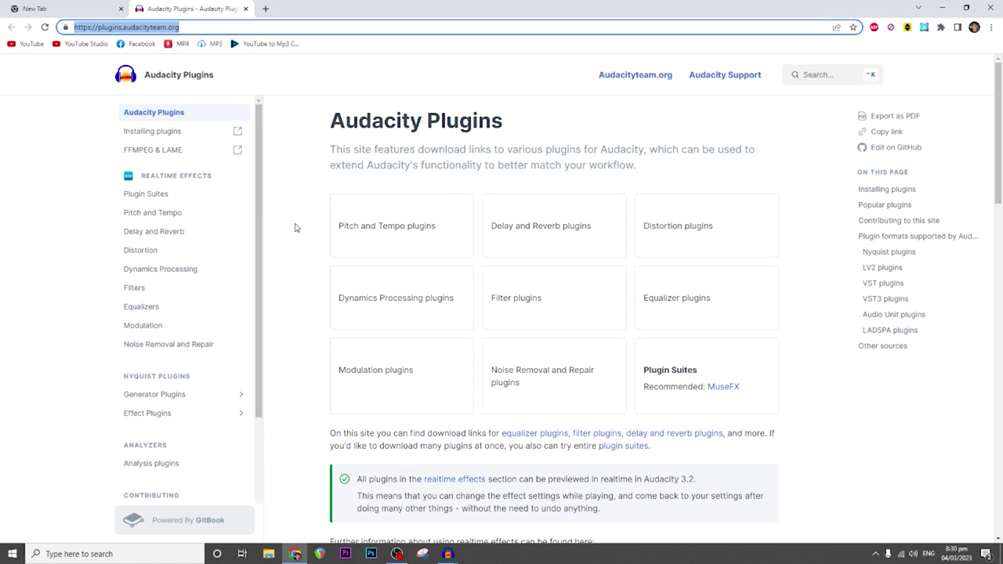
Open the Muse Hub site from the Plugin Suites page's MuseFX entry, then reveal the taskbar's hidden icons.
left_click(146, 195)
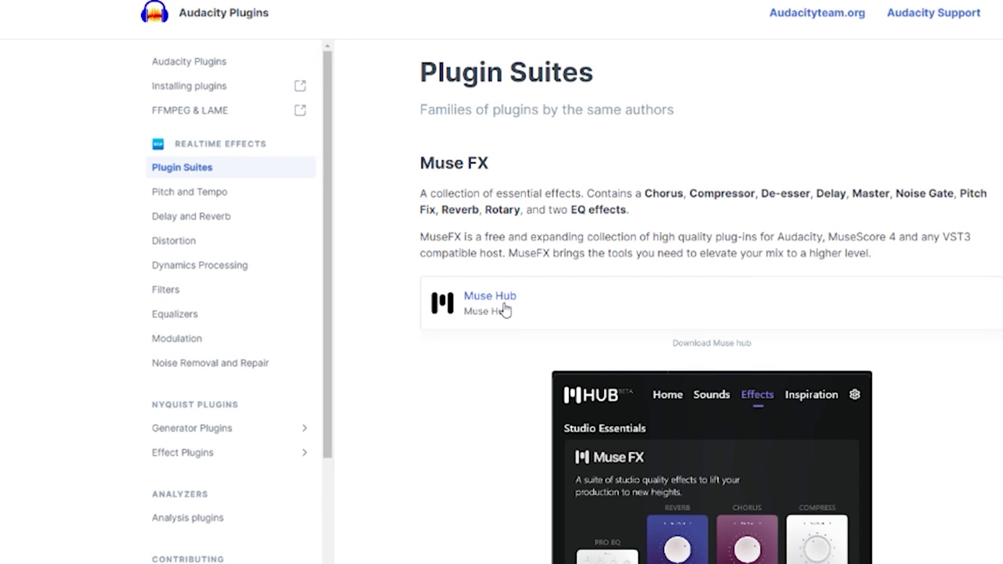
left_click(526, 301)
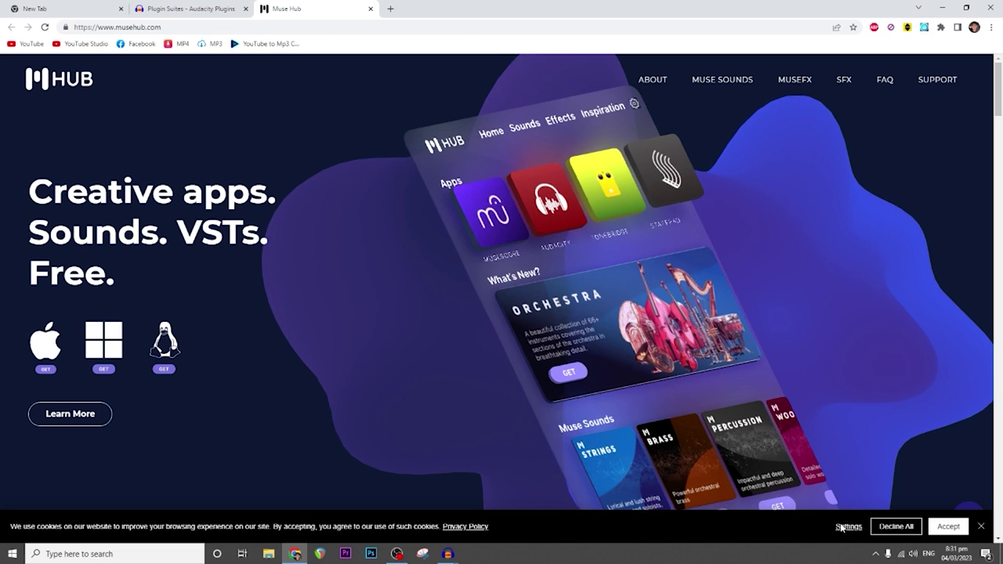
left_click(875, 554)
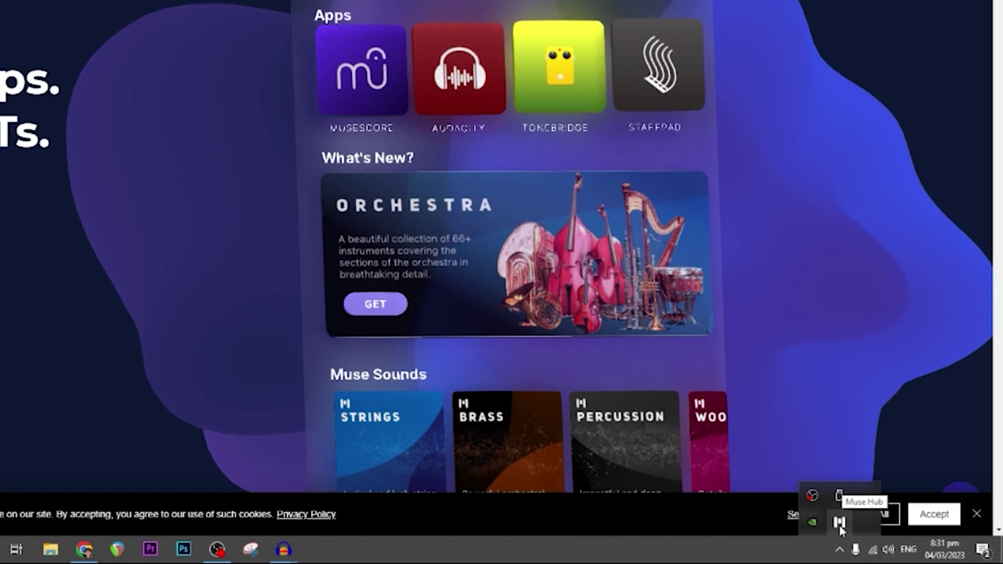
left_click(841, 523)
scroll(830, 388, "left", 5)
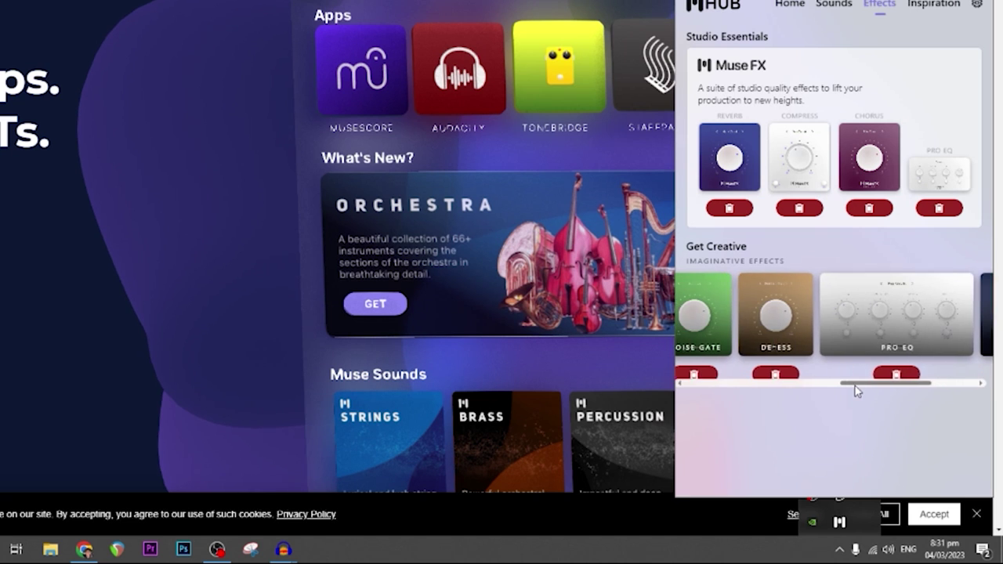
scroll(791, 397, "left", 5)
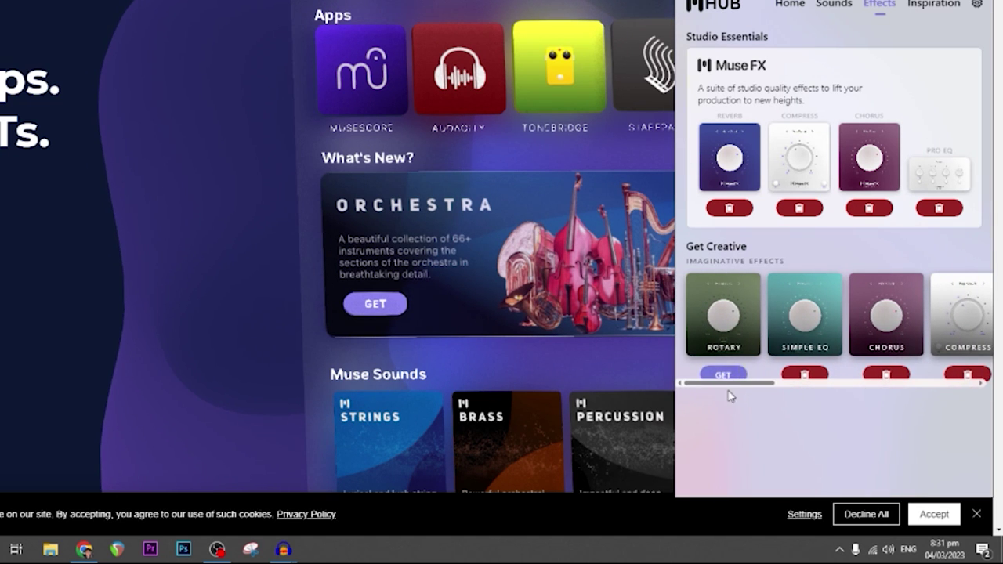
left_click_drag(763, 381, 794, 384)
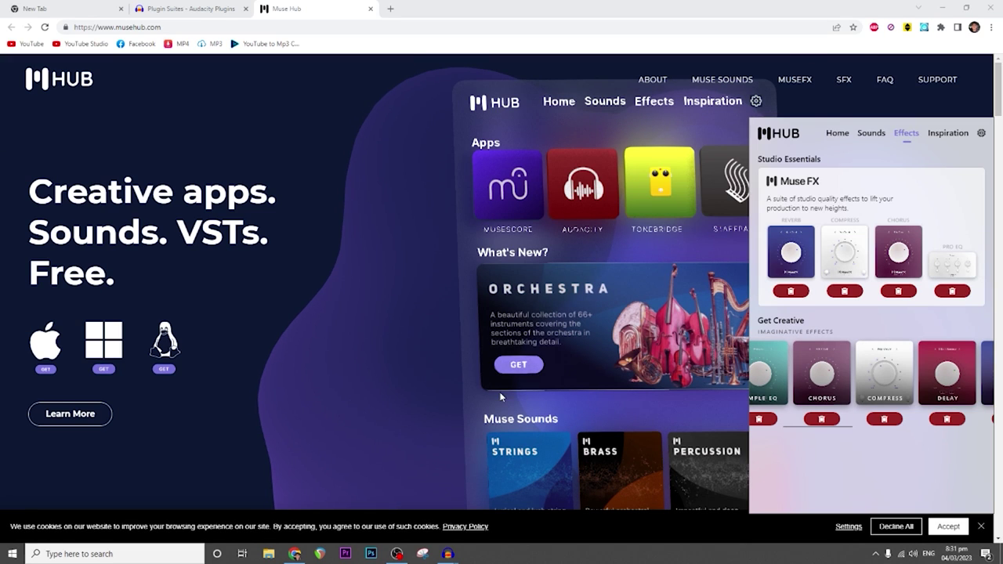
left_click(449, 555)
mouse_move(451, 556)
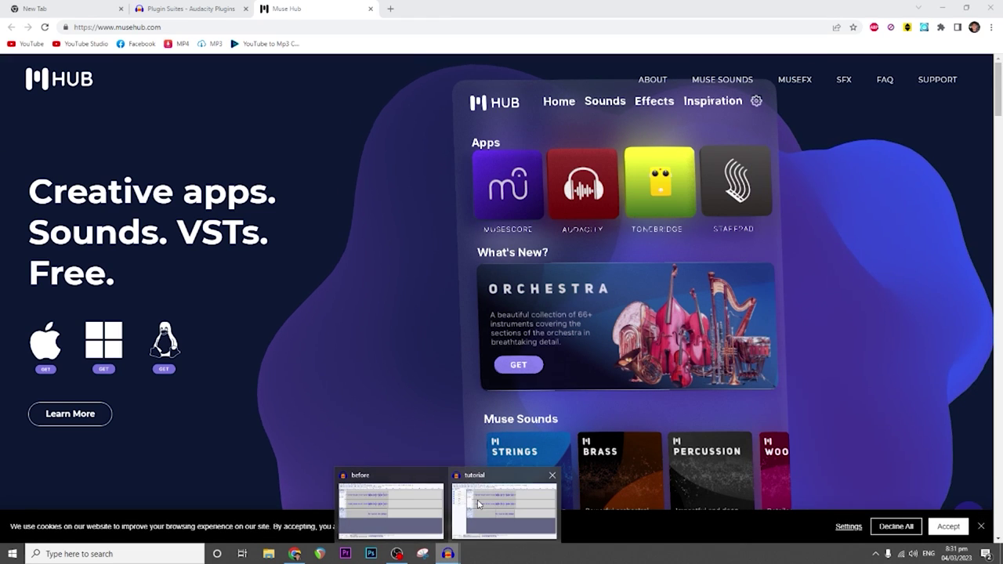
Switch from the 'before' project to the tutorial project and play the processed vocal.
left_click(474, 505)
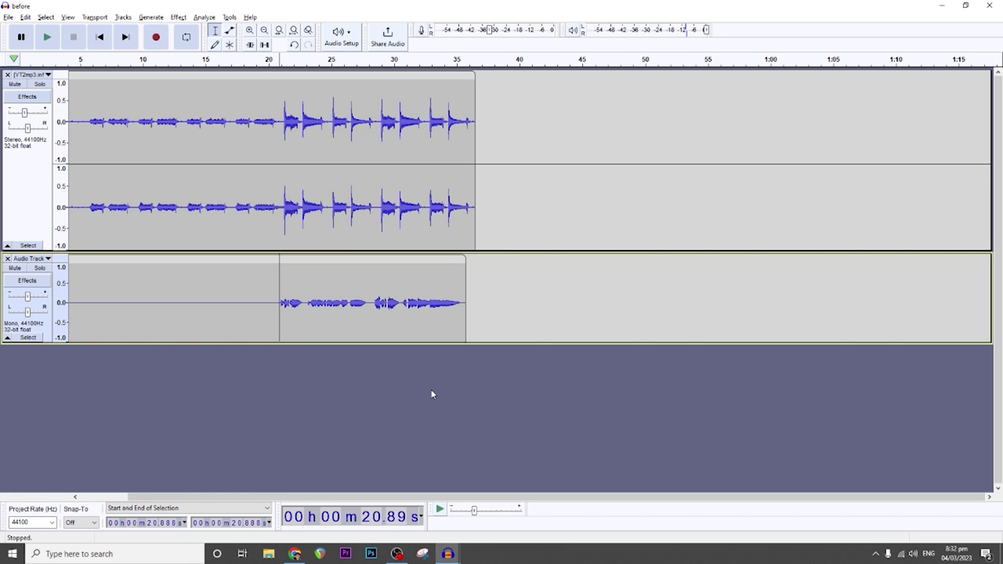
mouse_move(447, 553)
left_click(505, 505)
key("space")
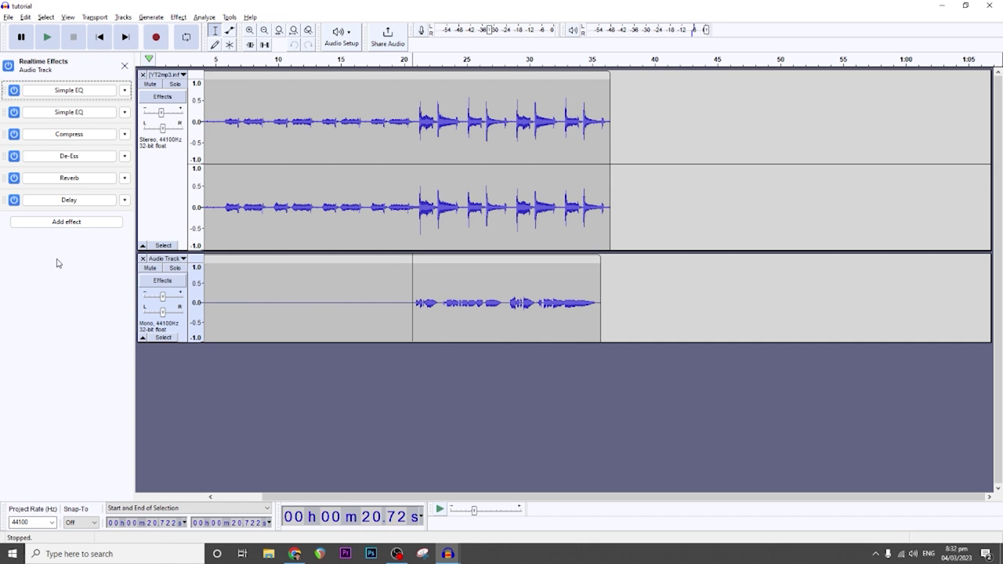
left_click(67, 224)
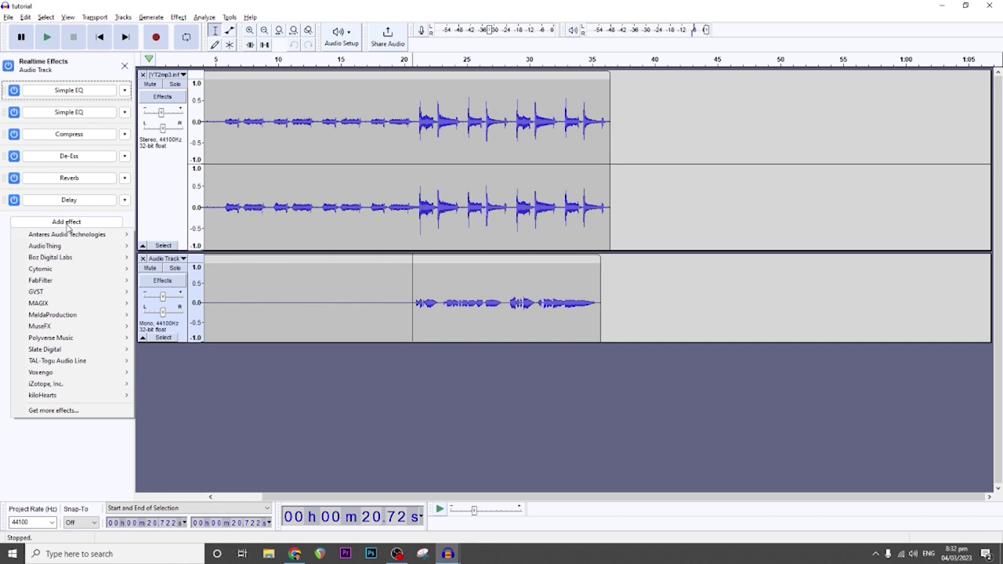
mouse_move(48, 328)
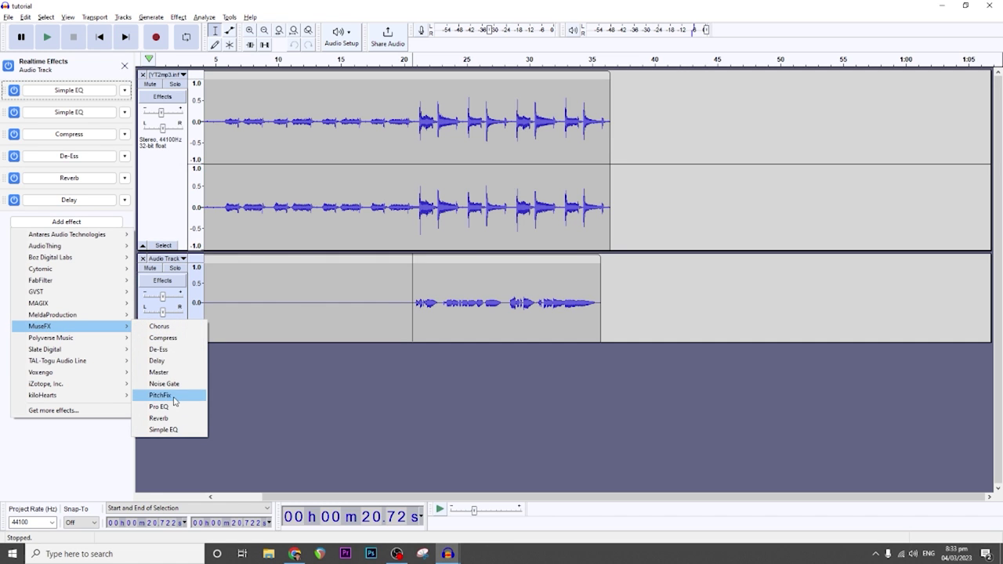
left_click(74, 123)
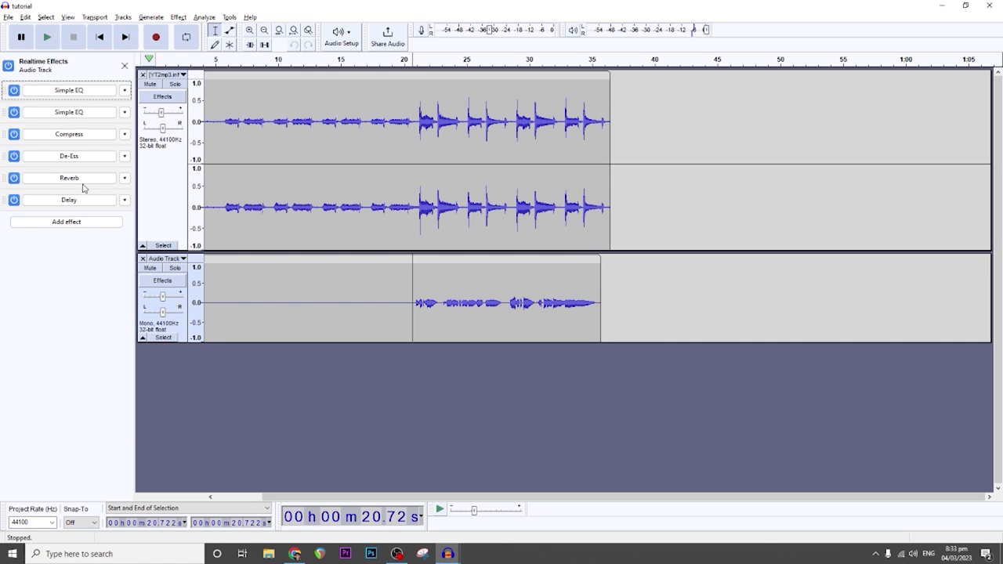
Set the first Simple EQ to its Clarity preset.
left_click(69, 92)
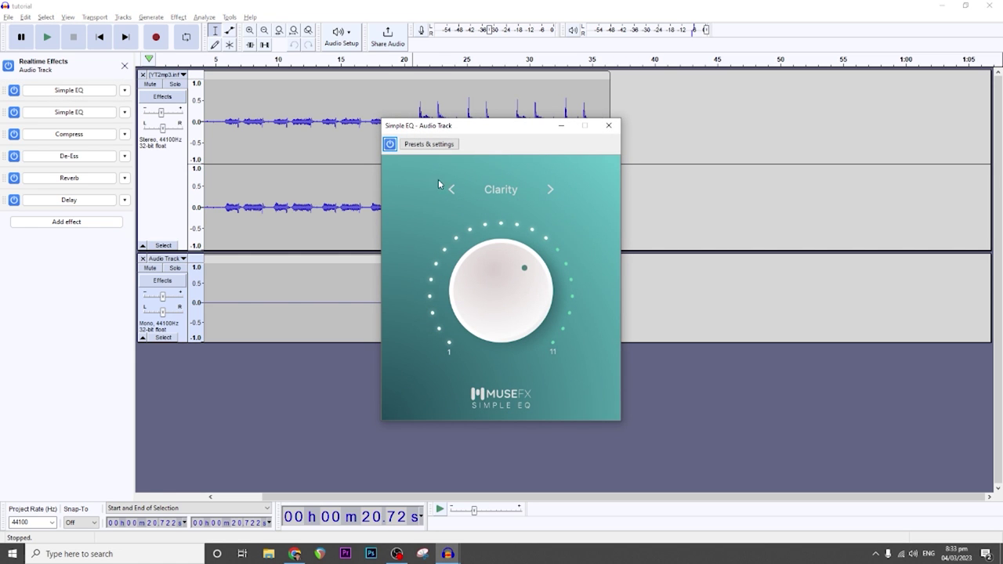
left_click(507, 194)
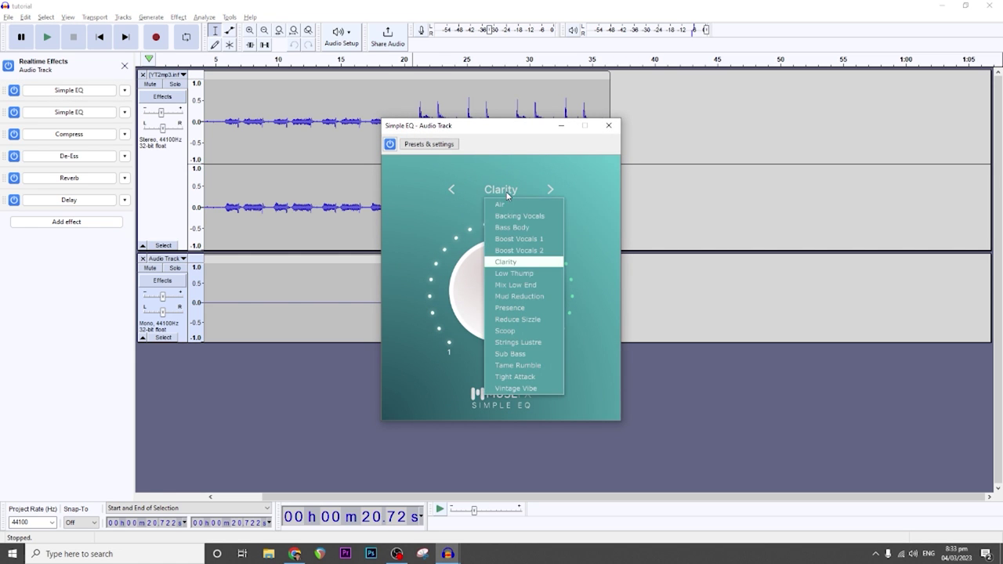
left_click(517, 251)
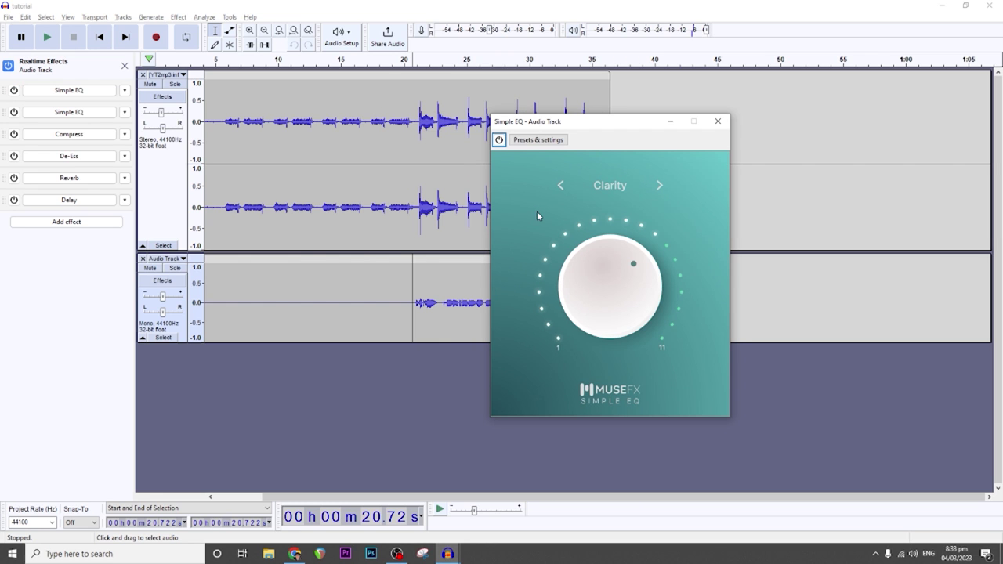
Solo the vocal and compare playback with the Clarity EQ bypassed and re-enabled.
key("space")
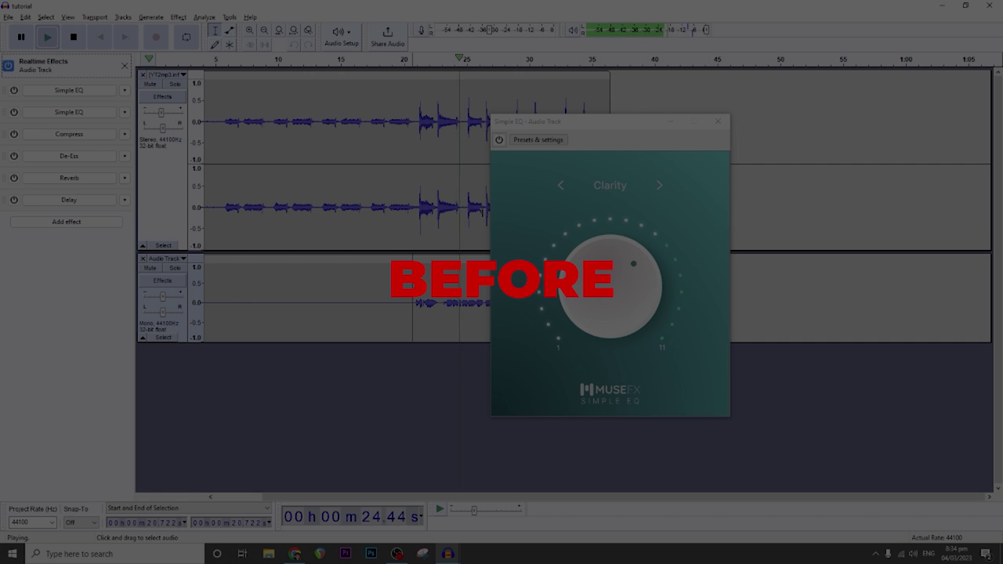
key("space")
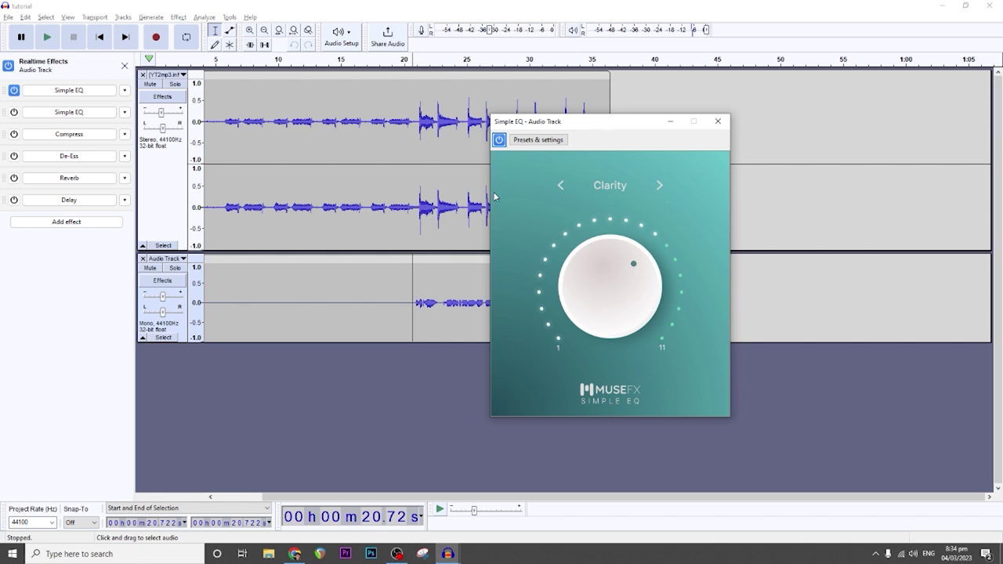
key("space")
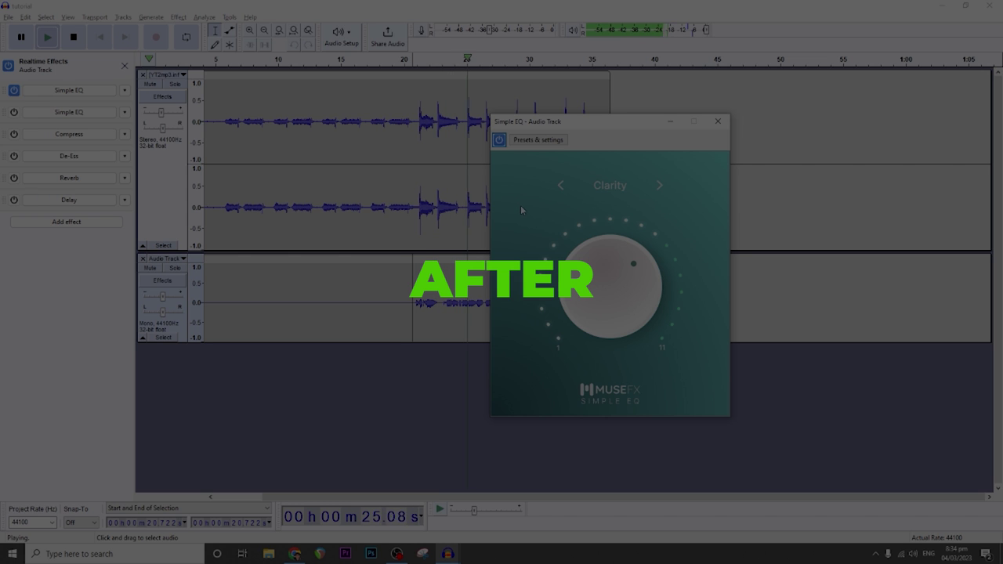
left_click(174, 268)
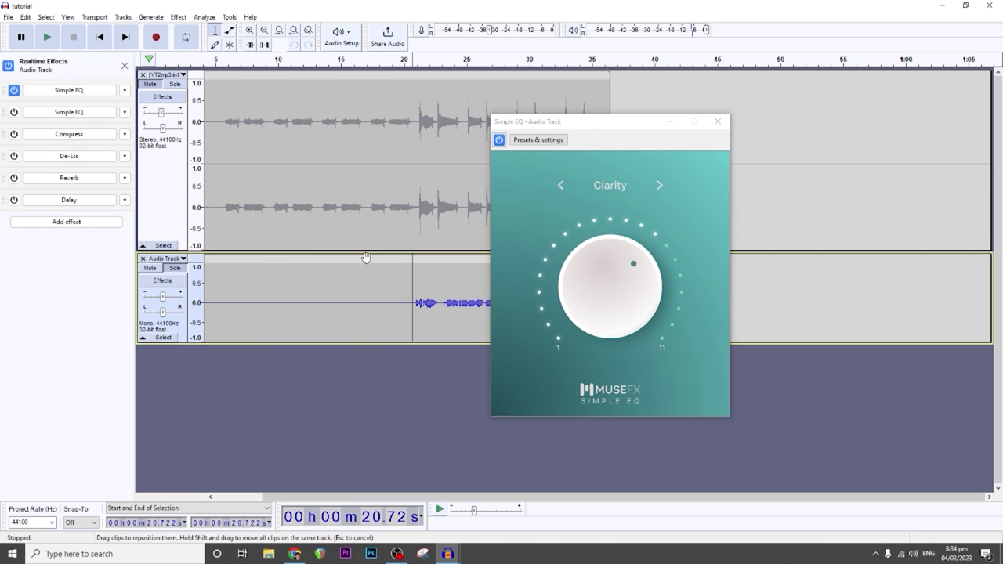
left_click(499, 143)
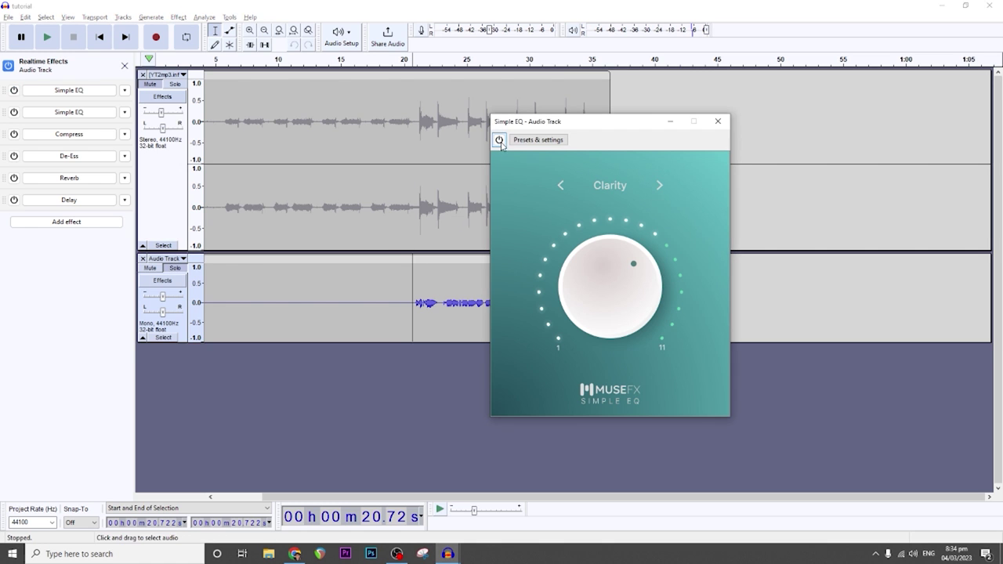
key("space")
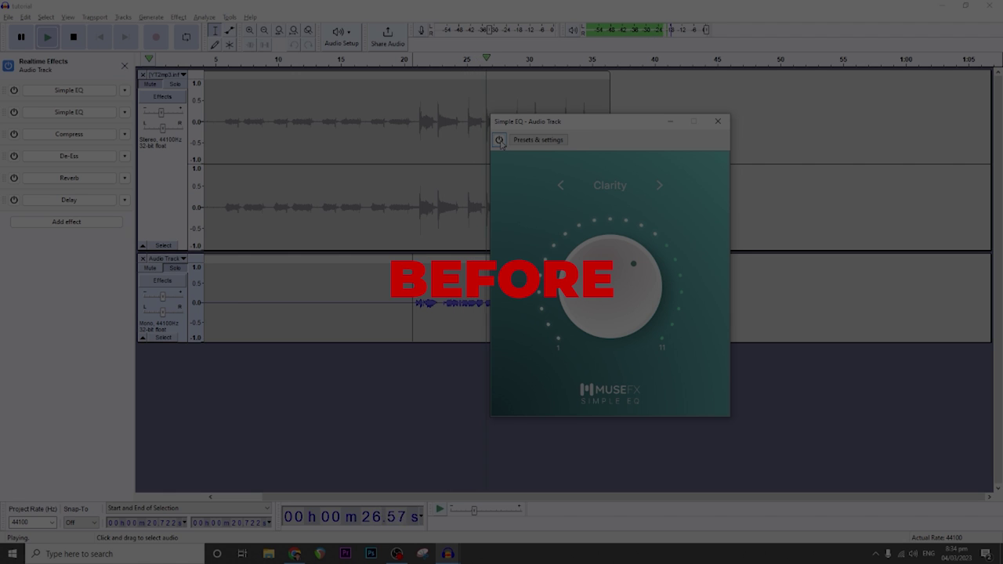
left_click(499, 140)
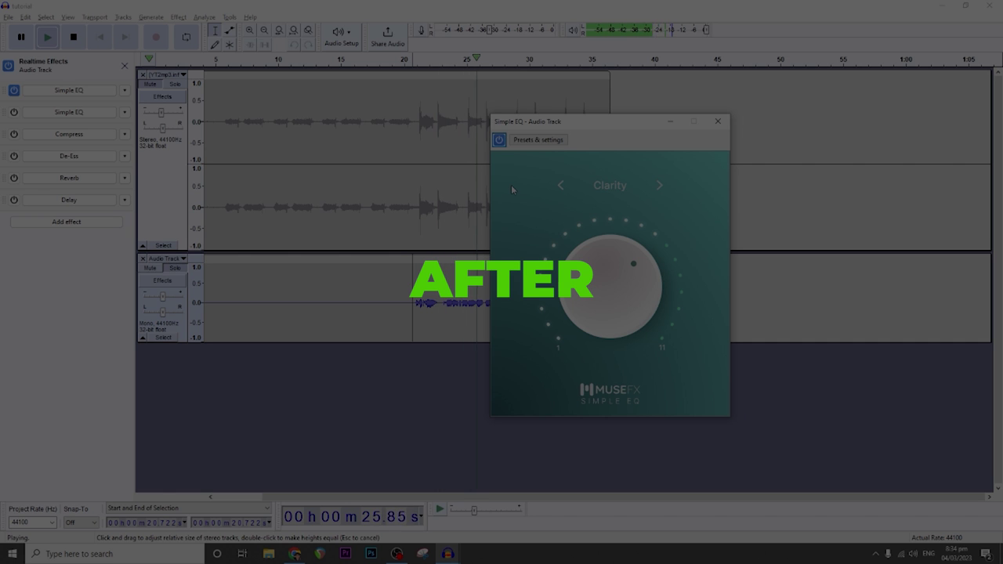
key("space")
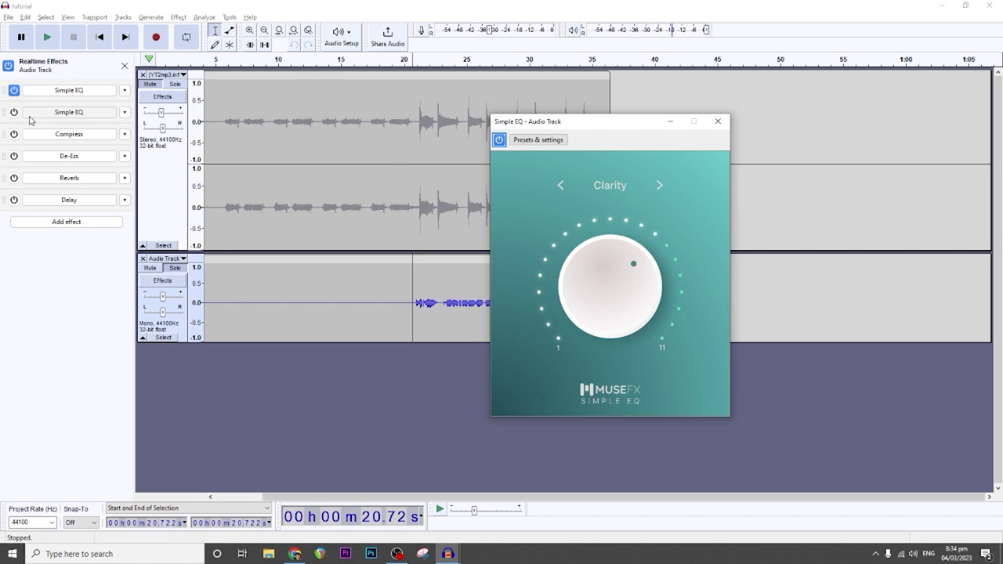
Close the Clarity EQ and bring up the second Simple EQ on its Air preset.
left_click(68, 113)
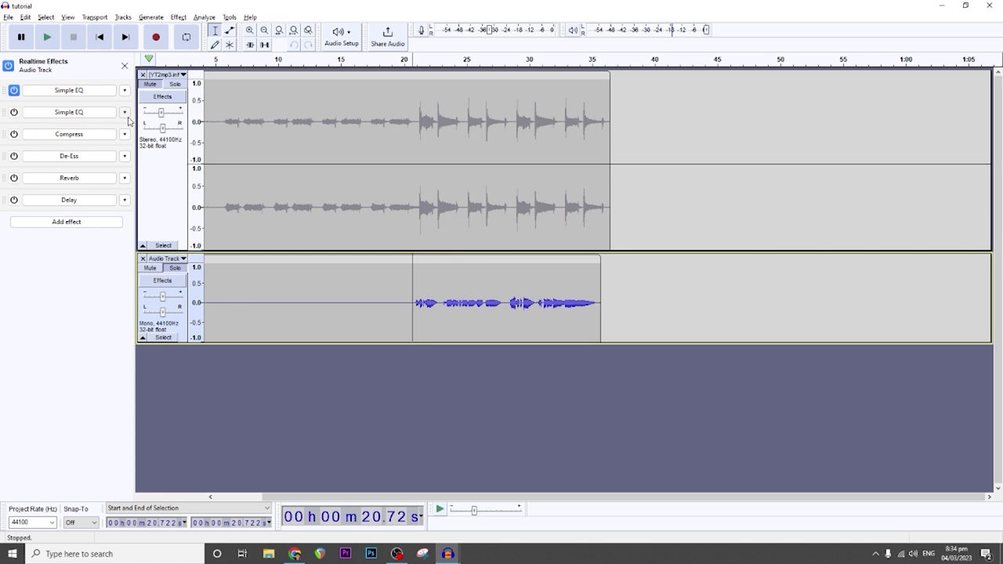
left_click(497, 189)
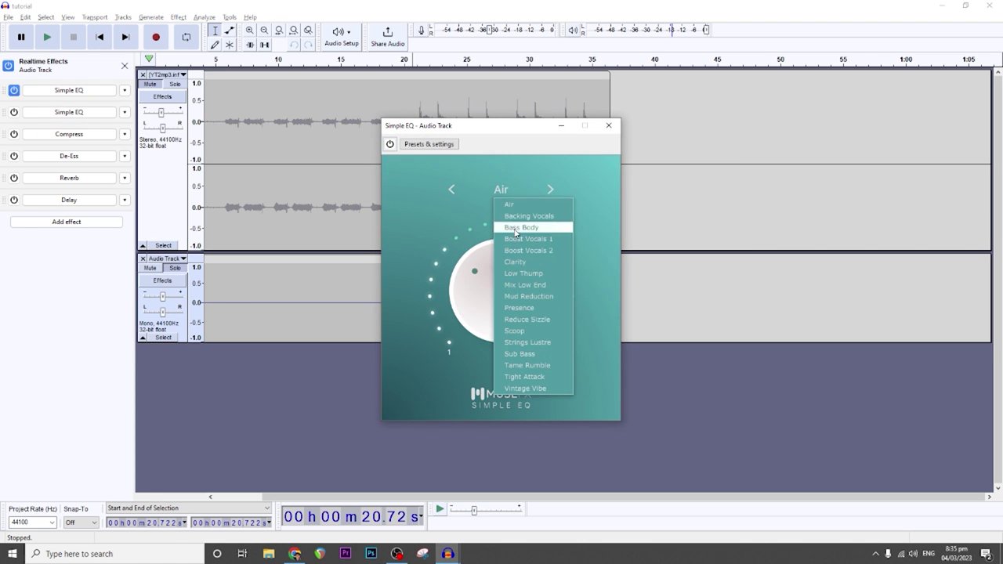
left_click(531, 212)
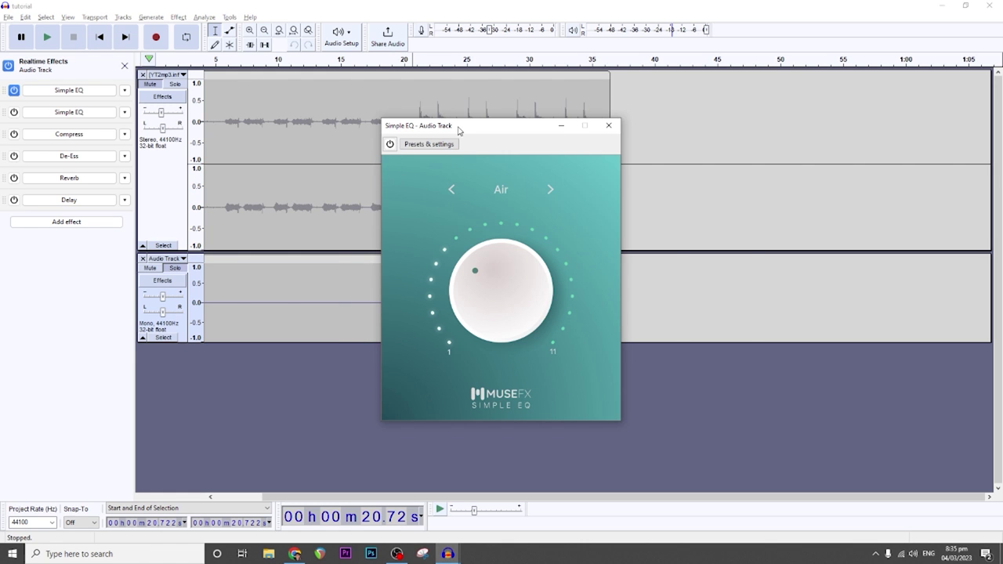
left_click_drag(458, 130, 629, 128)
Compare the vocal before and after switching on the Air EQ, then close its window.
key("space")
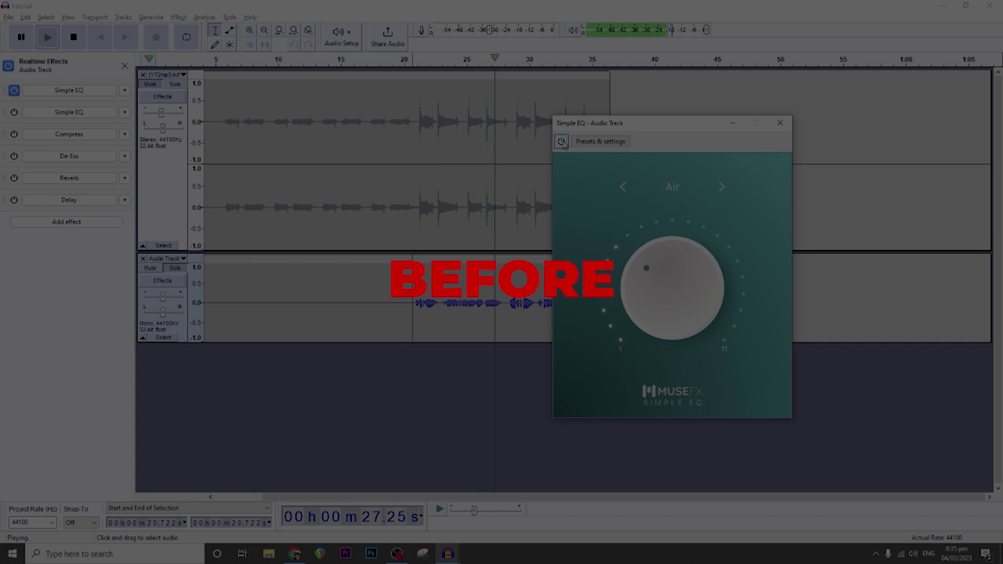
key("space")
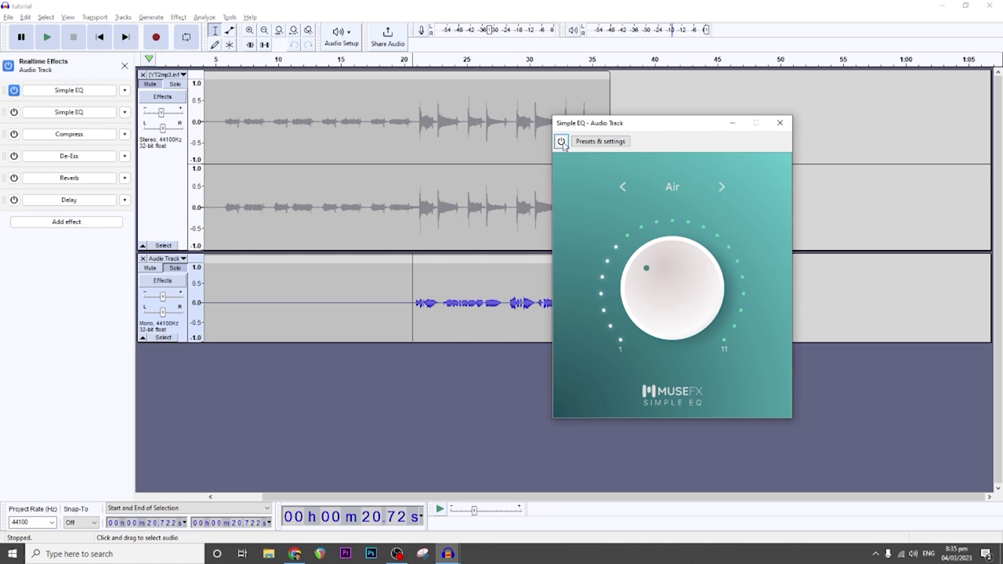
left_click(560, 142)
key("space")
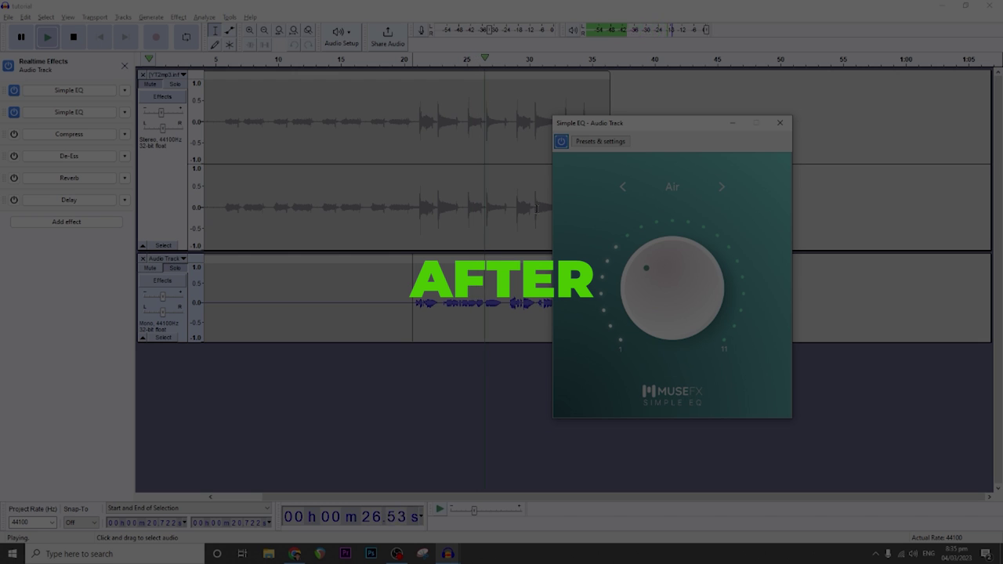
key("space")
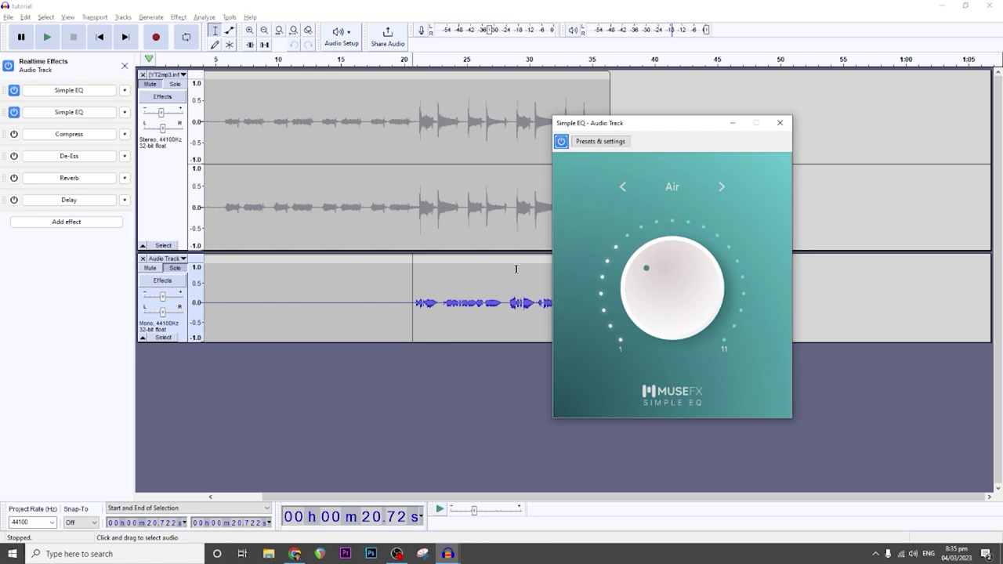
left_click(780, 123)
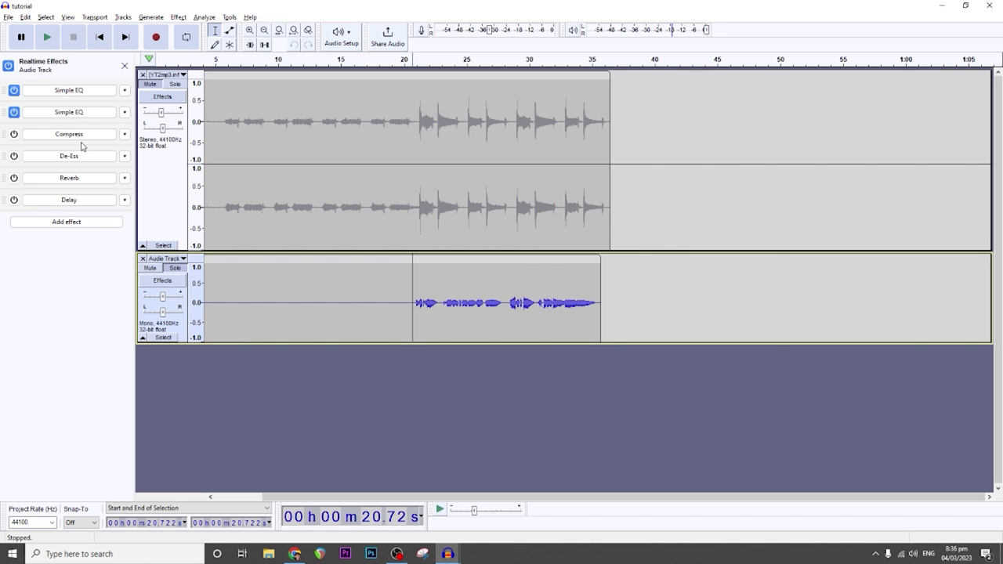
Bring up Compress on the Pop Vocals preset and turn its amount up.
left_click(93, 260)
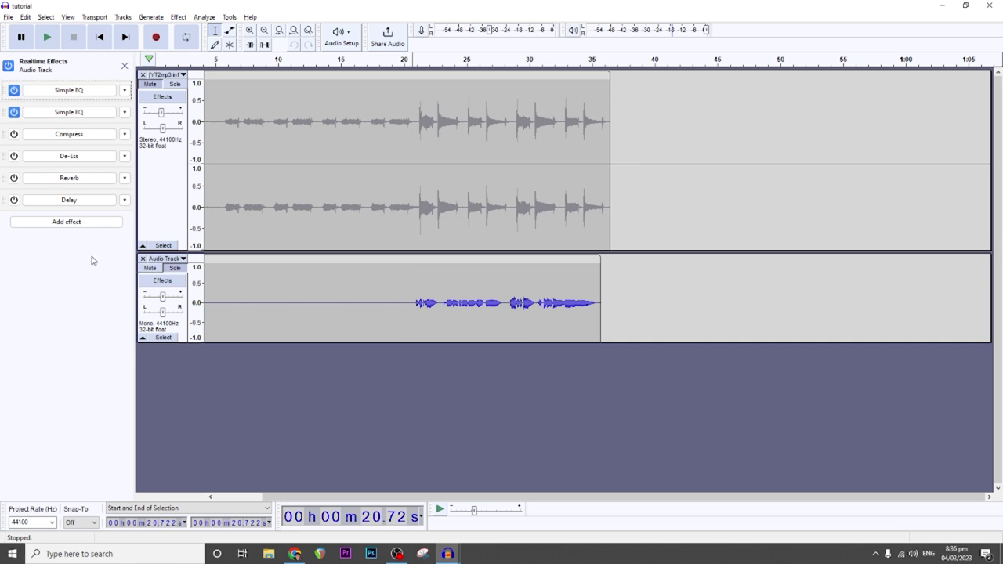
left_click(48, 138)
left_click(507, 194)
left_click(466, 289)
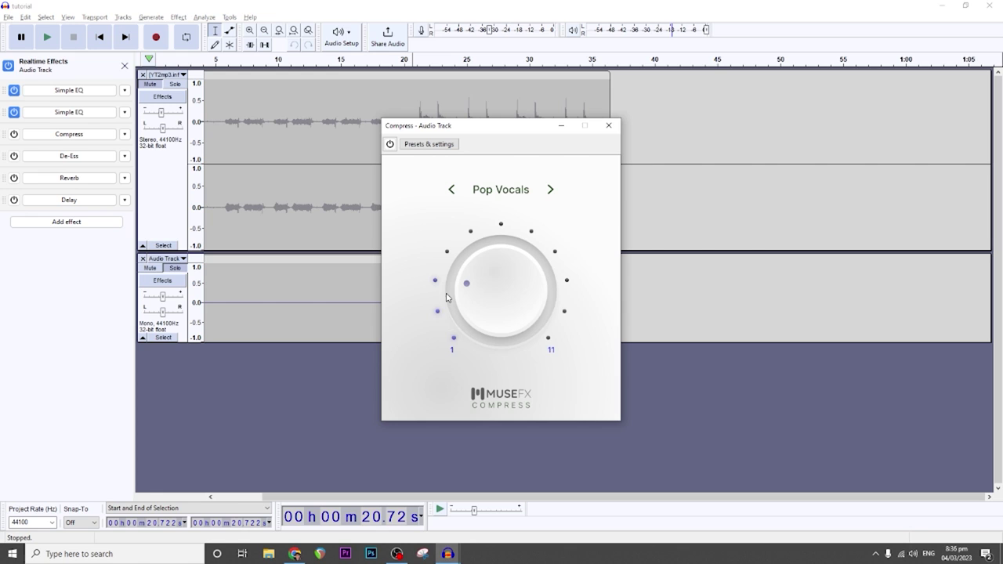
scroll(504, 272, "up", 5)
left_click_drag(484, 131, 610, 135)
Compare the vocal before and after switching on Compress, then close its settings.
key("space")
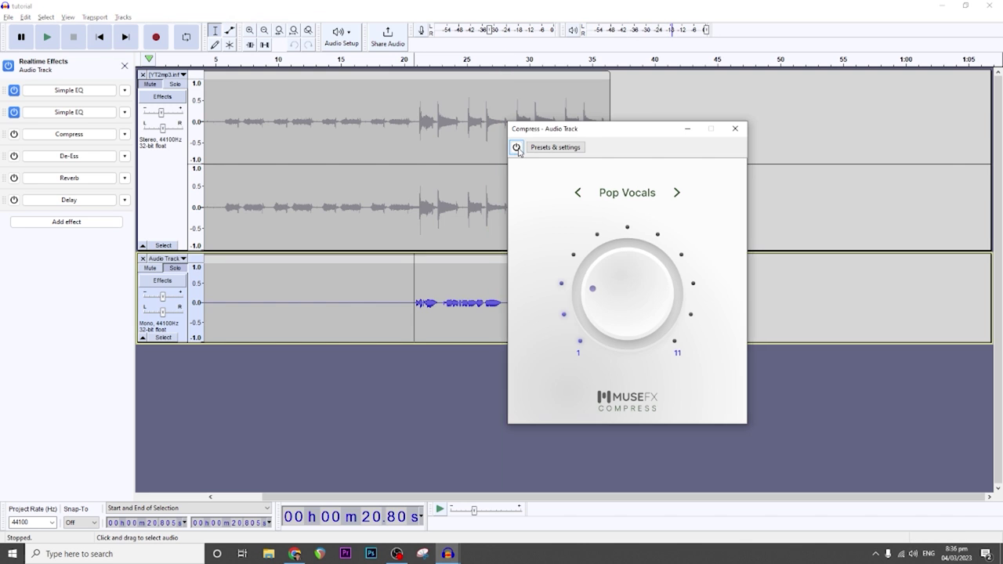
left_click(517, 148)
key("space")
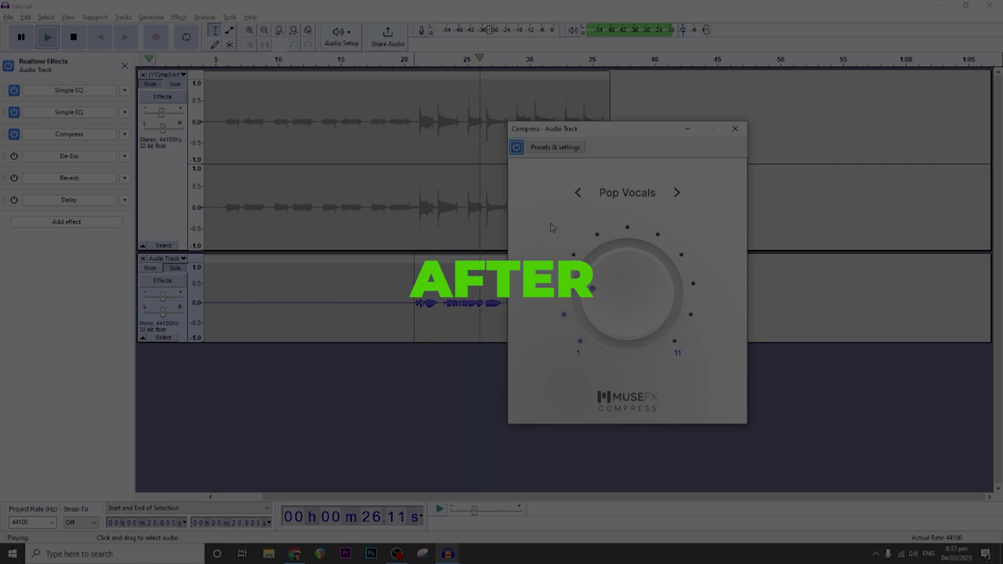
key("space")
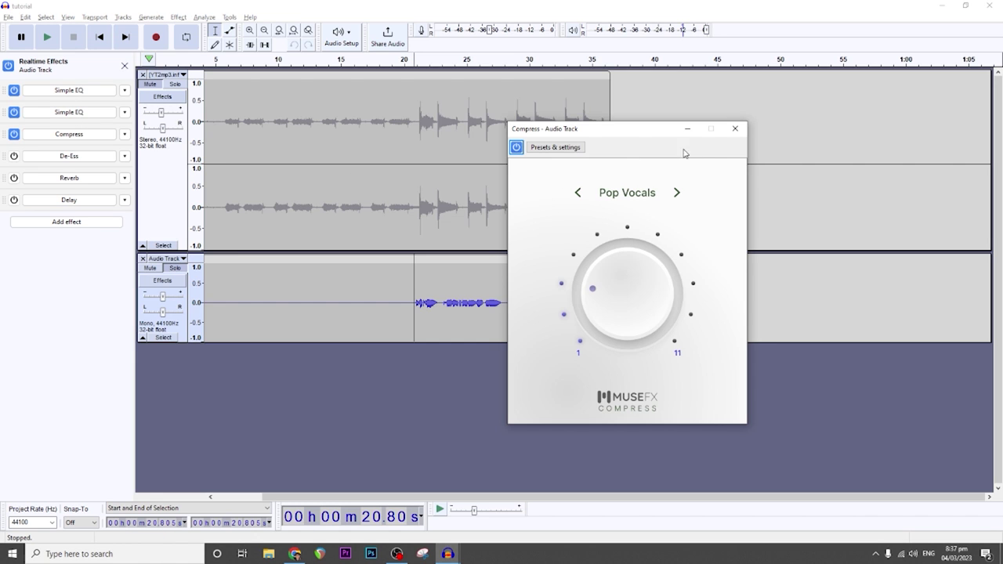
left_click(735, 128)
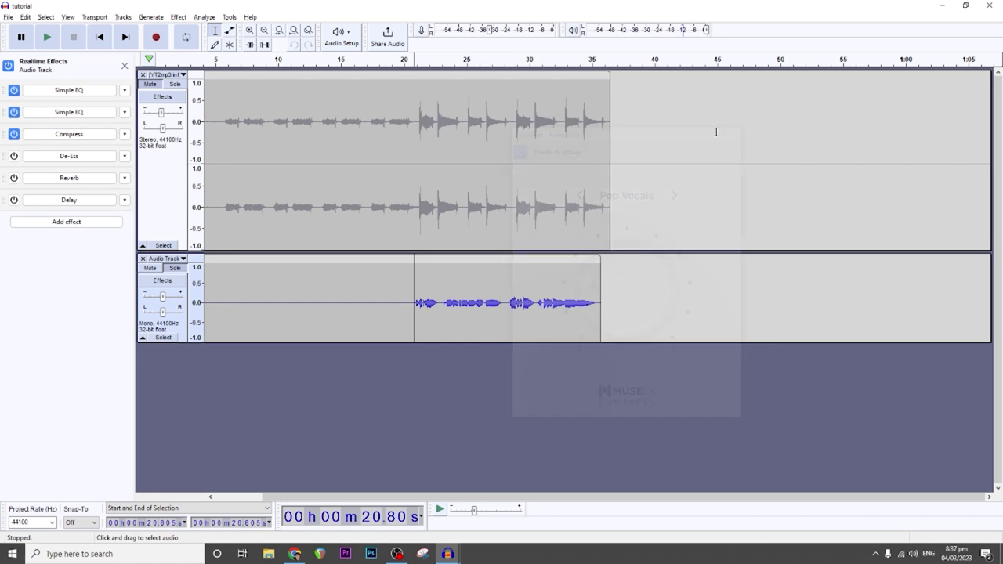
Switch on De-Ess with the Sibilance preset, listen from 30.58 s, then close its window.
left_click(69, 158)
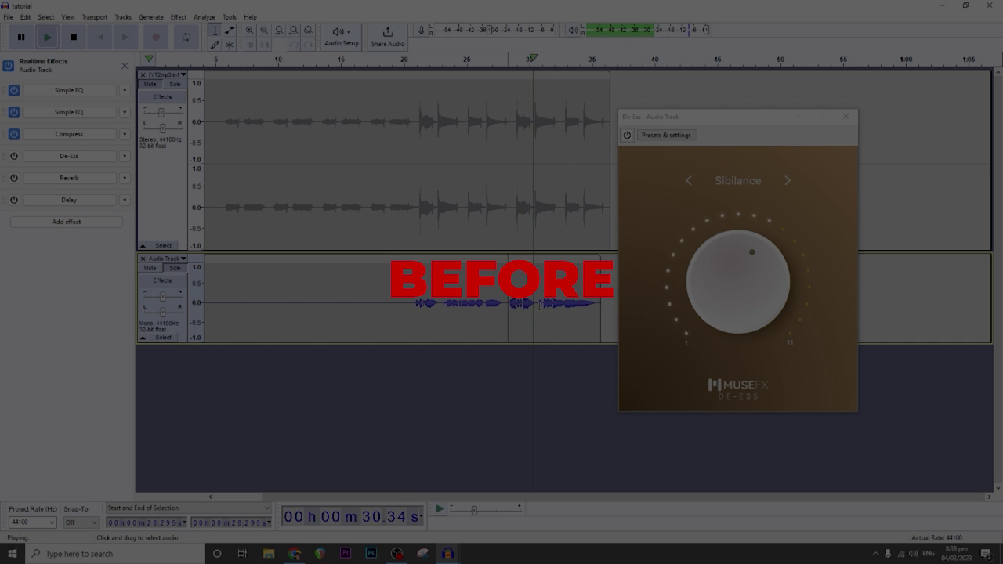
left_click(536, 305)
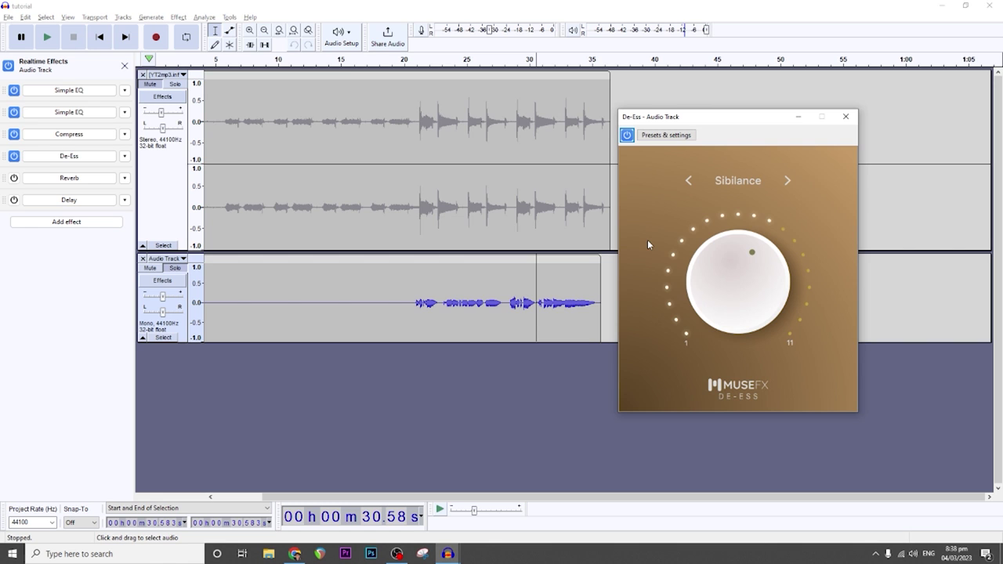
left_click(845, 116)
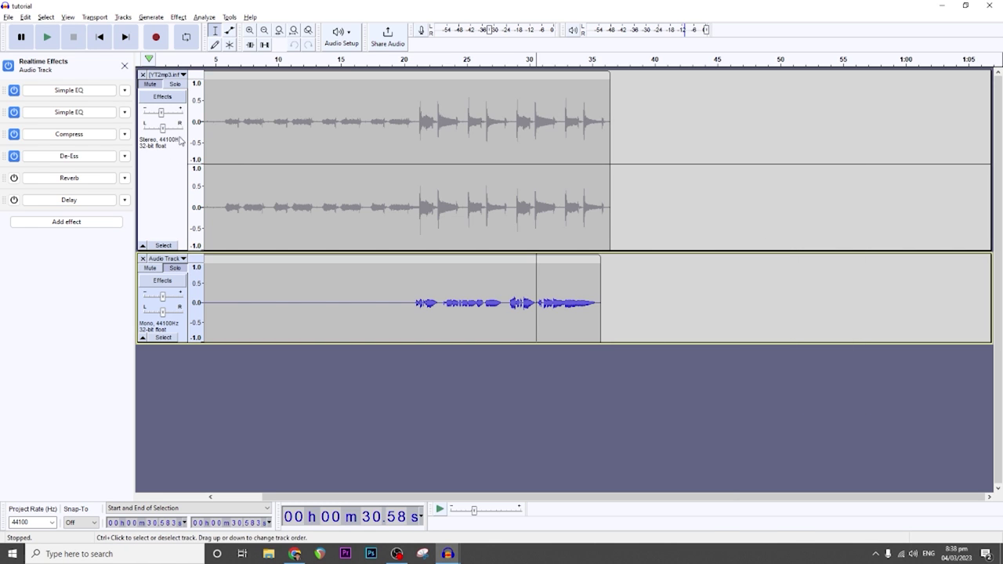
left_click(162, 97)
Unmute the stereo music track, preview it, and set the playback start to 20.68 s.
left_click(152, 88)
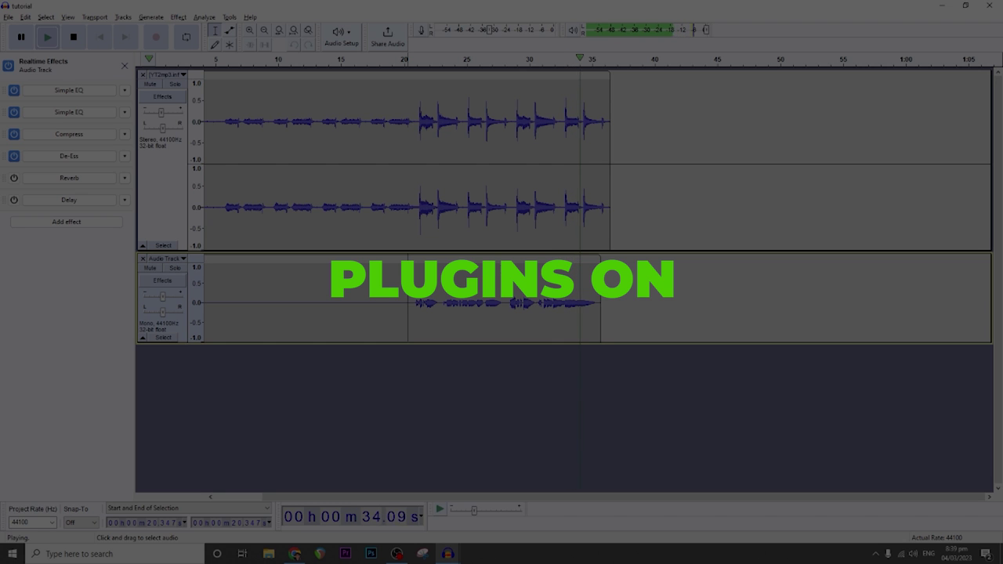
key("space")
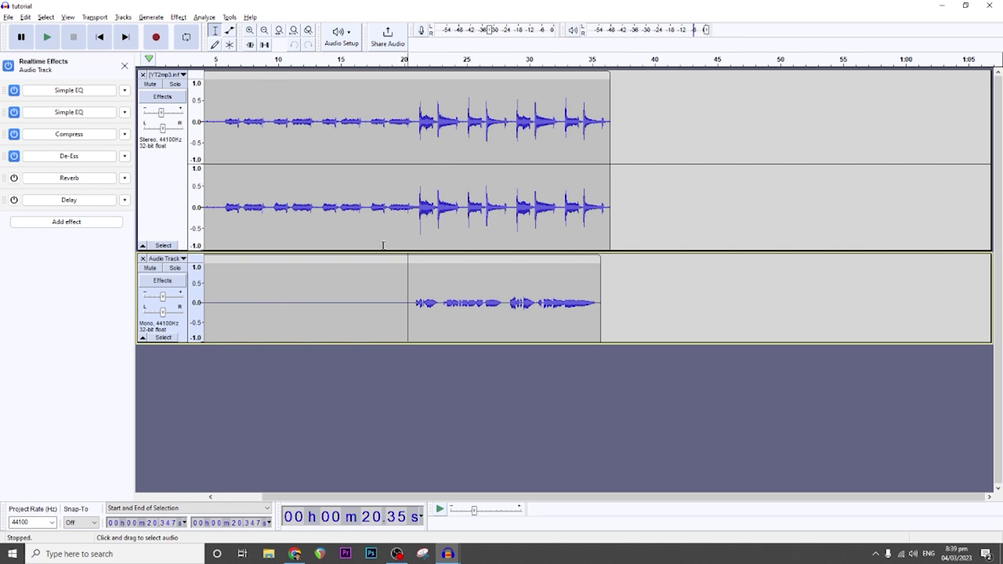
left_click(412, 286)
left_click(124, 178)
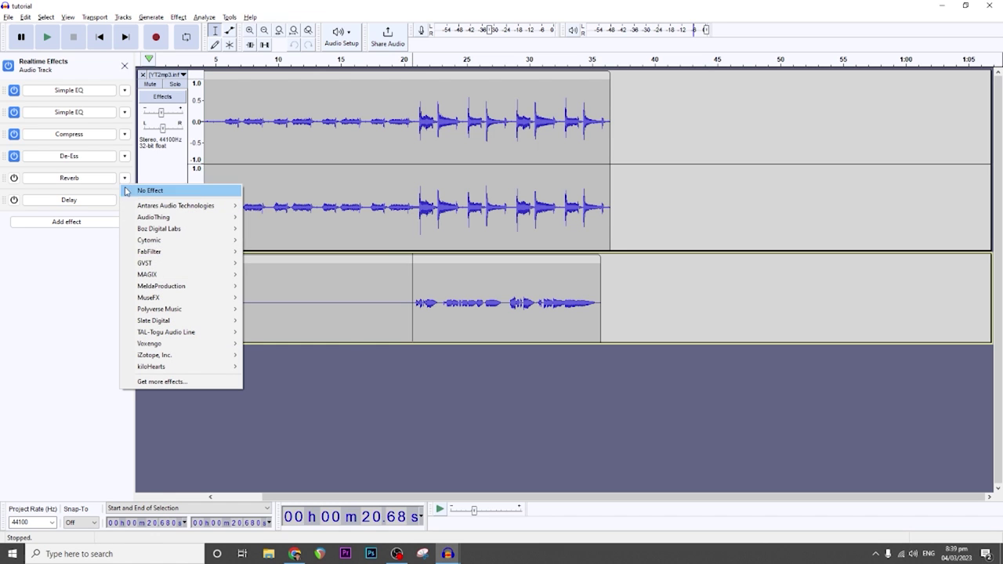
Keep Reverb on the Dark Hall preset with its amount raised to high.
mouse_move(160, 299)
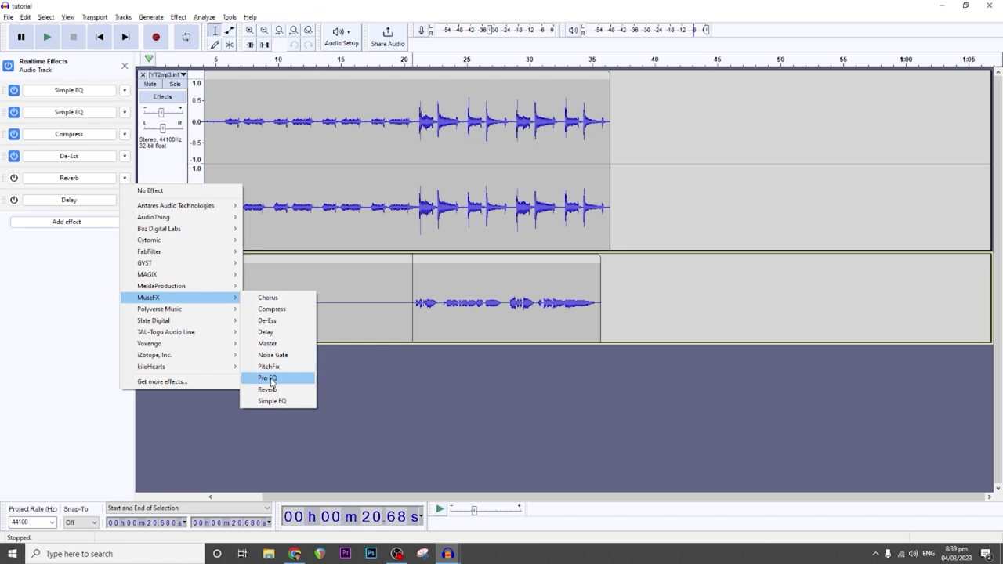
left_click(58, 185)
left_click(62, 180)
left_click(499, 195)
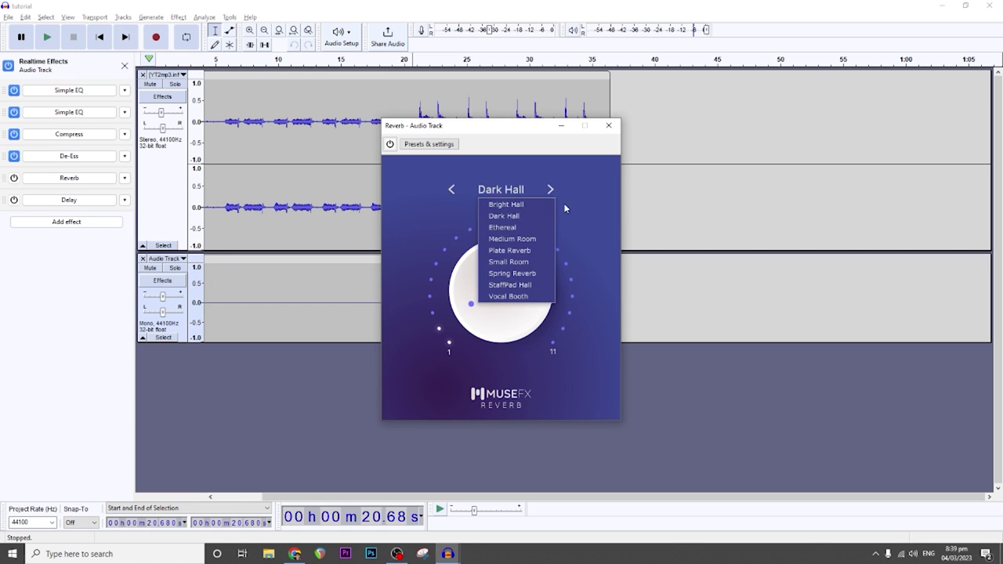
left_click(584, 207)
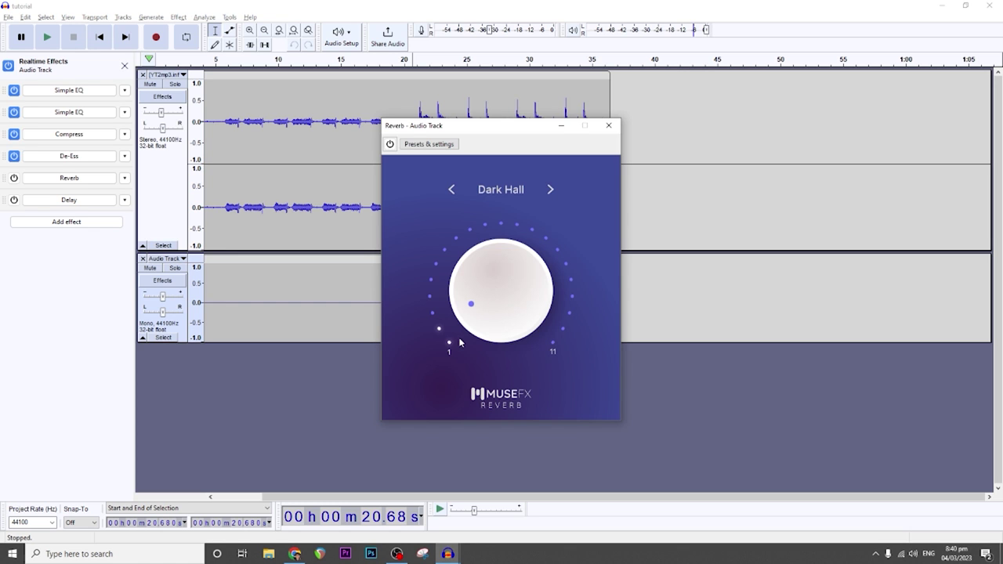
left_click_drag(510, 303, 510, 235)
left_click_drag(514, 125, 636, 126)
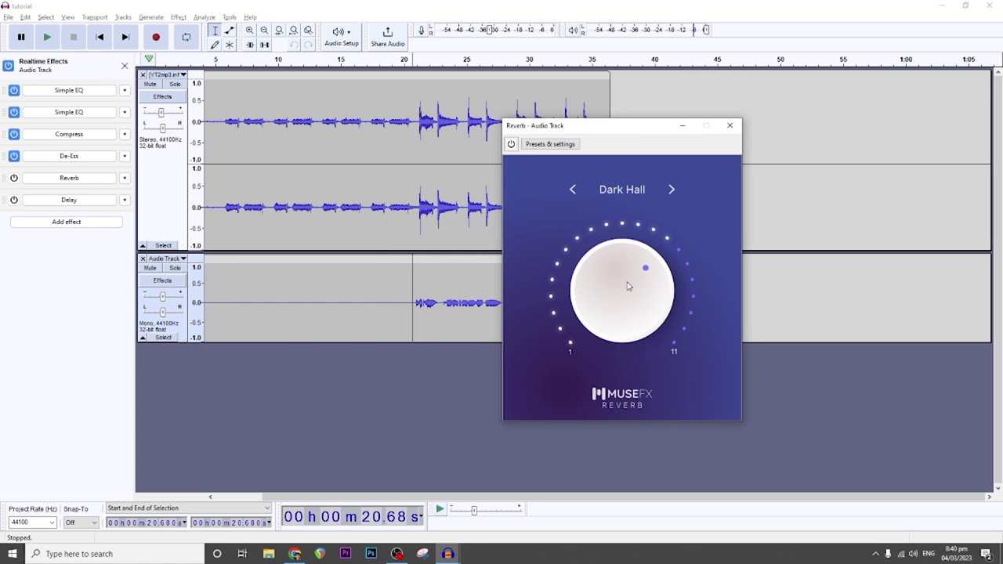
Play the vocal from 20.93 s while toggling the Reverb on and off.
left_click(415, 294)
left_click(511, 144)
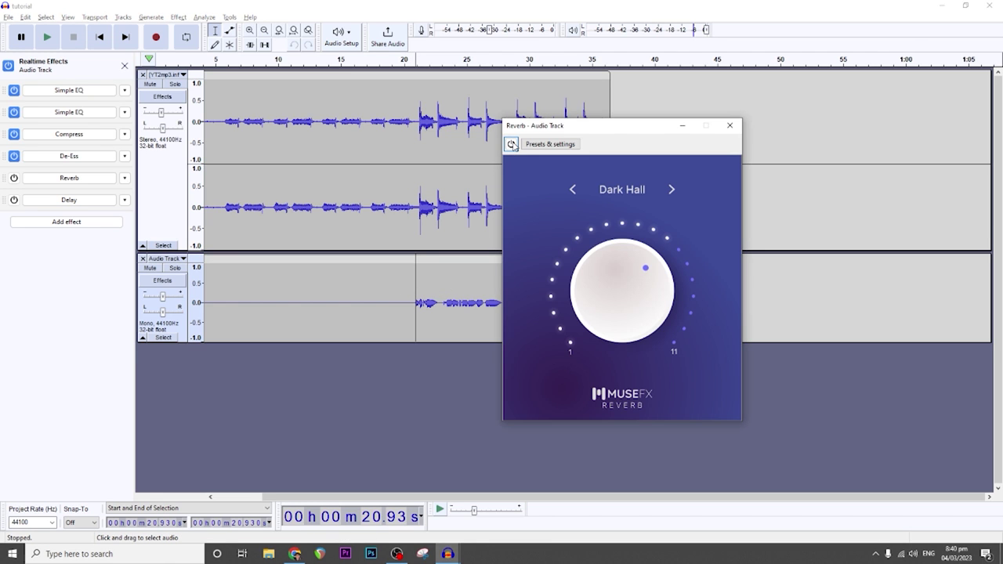
key("space")
left_click(511, 144)
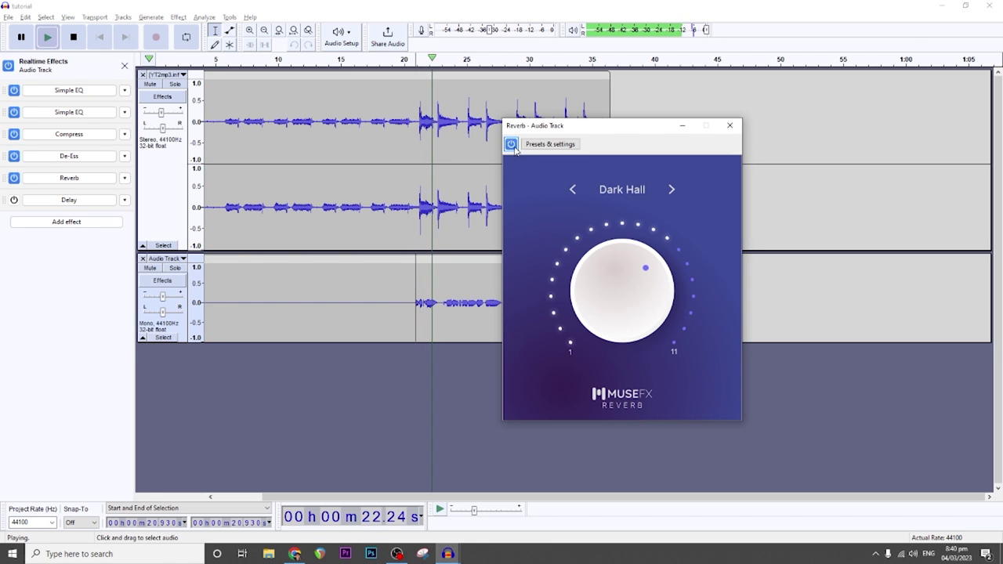
left_click(511, 144)
key("space")
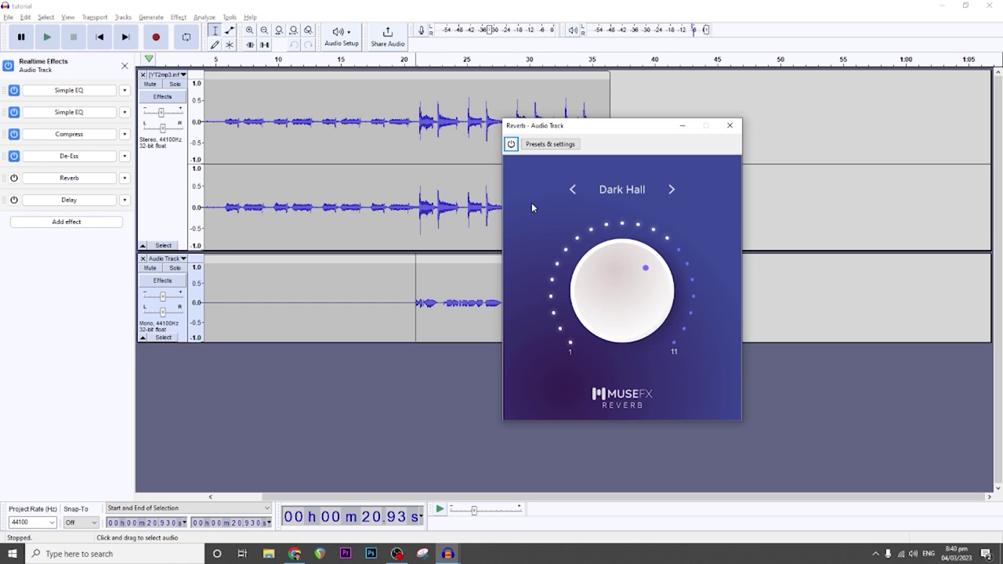
Lower the reverb amount to a low setting with Reverb on, then close its window.
left_click_drag(633, 268, 597, 337)
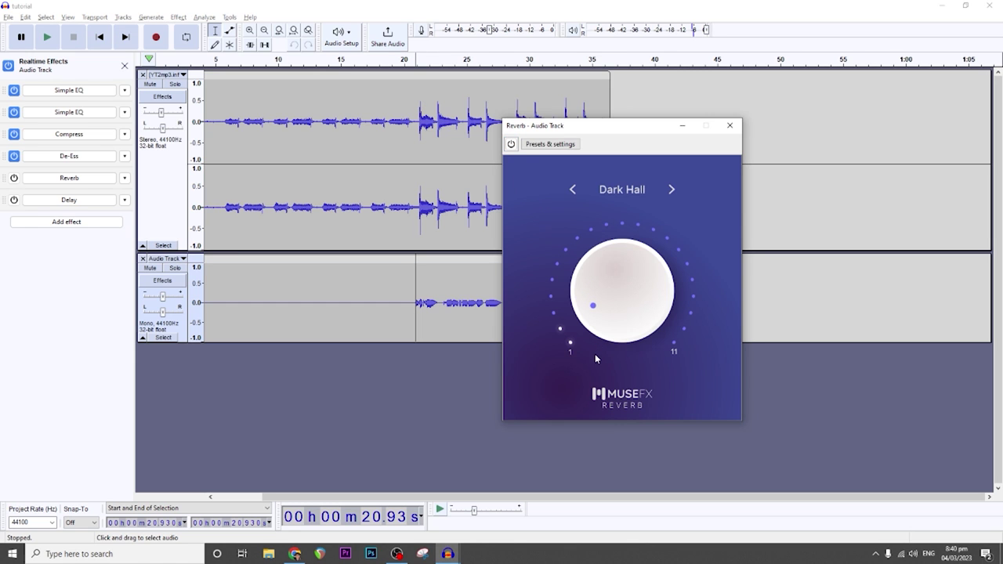
left_click(511, 144)
key("space")
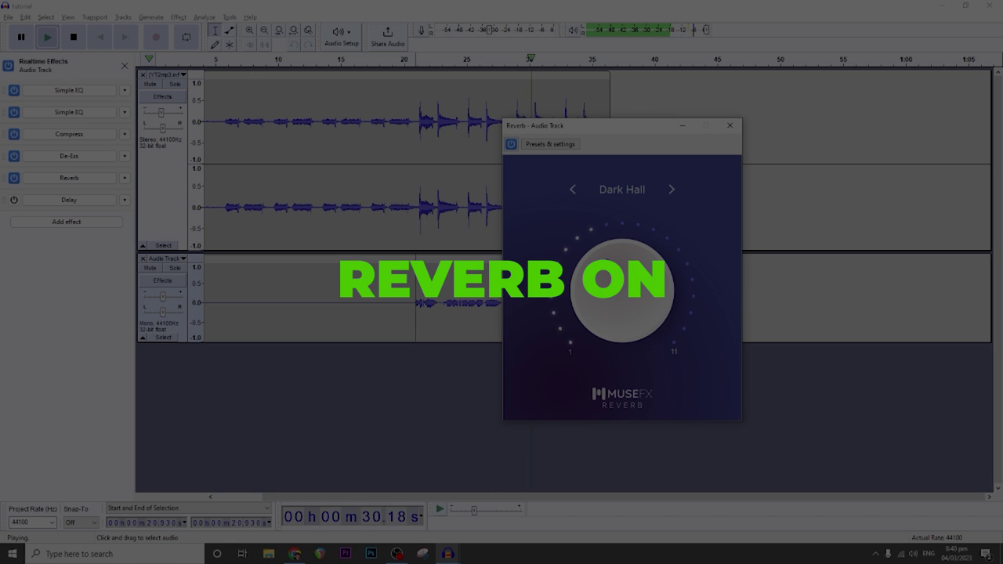
left_click_drag(589, 291, 588, 305)
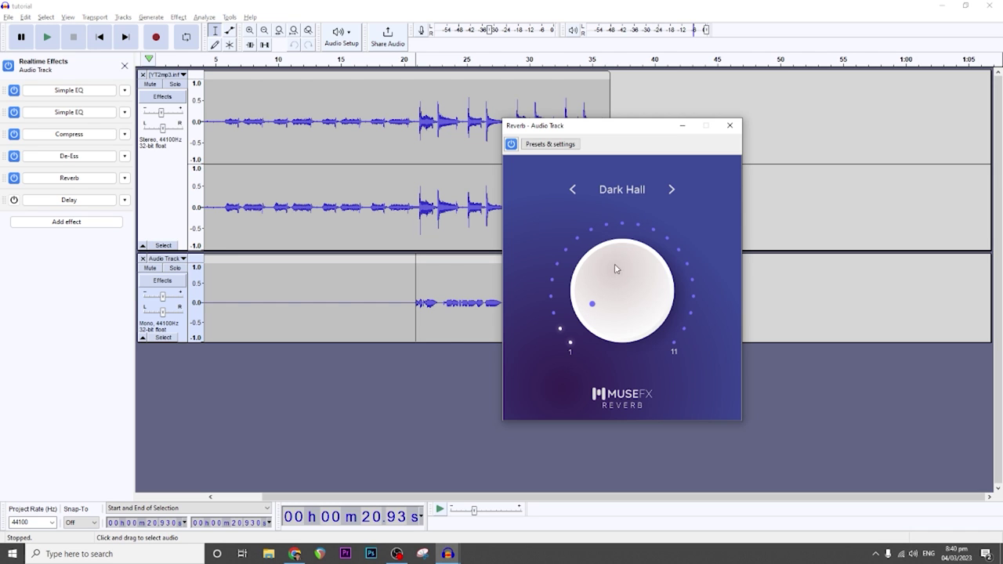
left_click(729, 125)
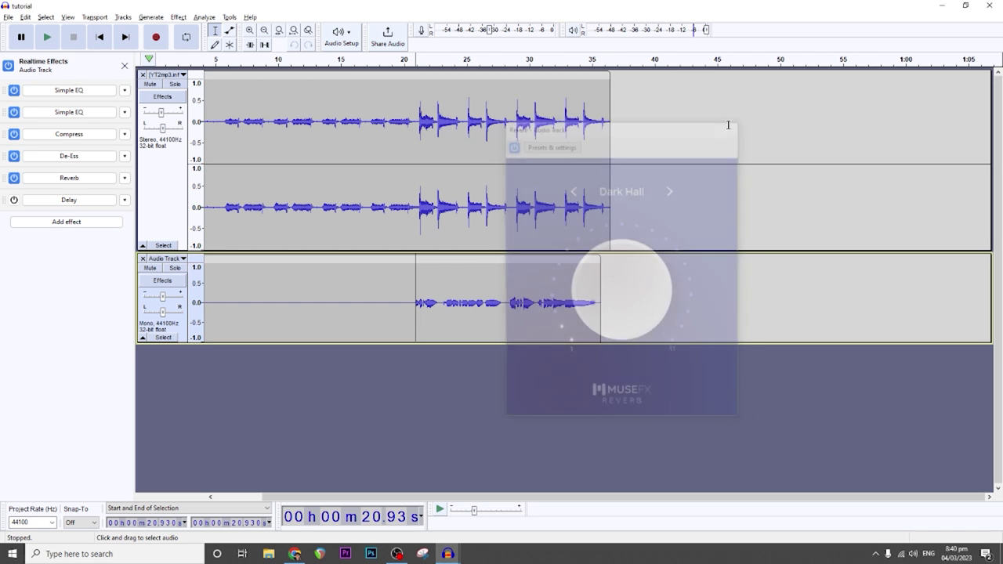
Open the vocal's Delay settings, keep the Mix Exciter preset, and move the window aside.
left_click(69, 199)
left_click(500, 188)
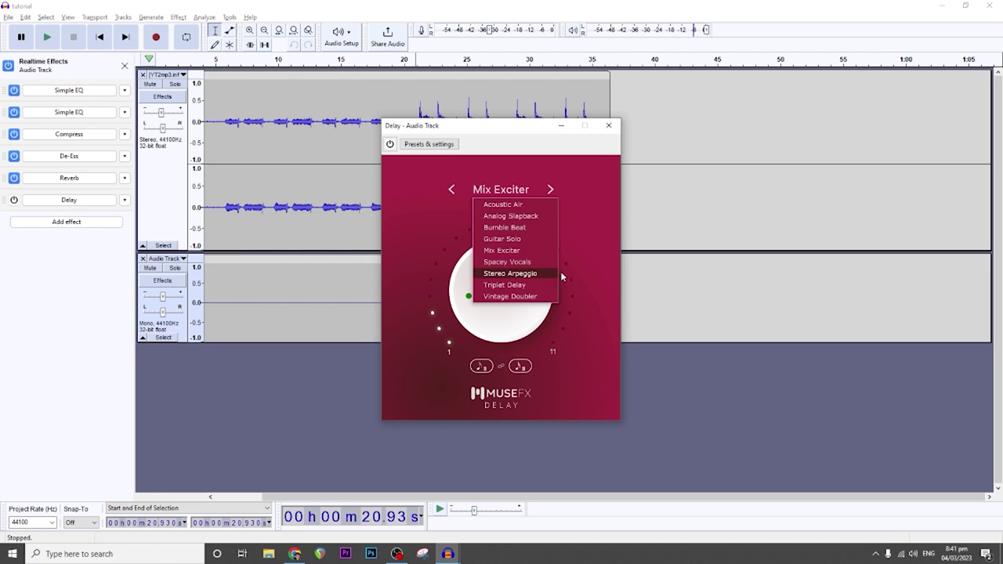
left_click(604, 270)
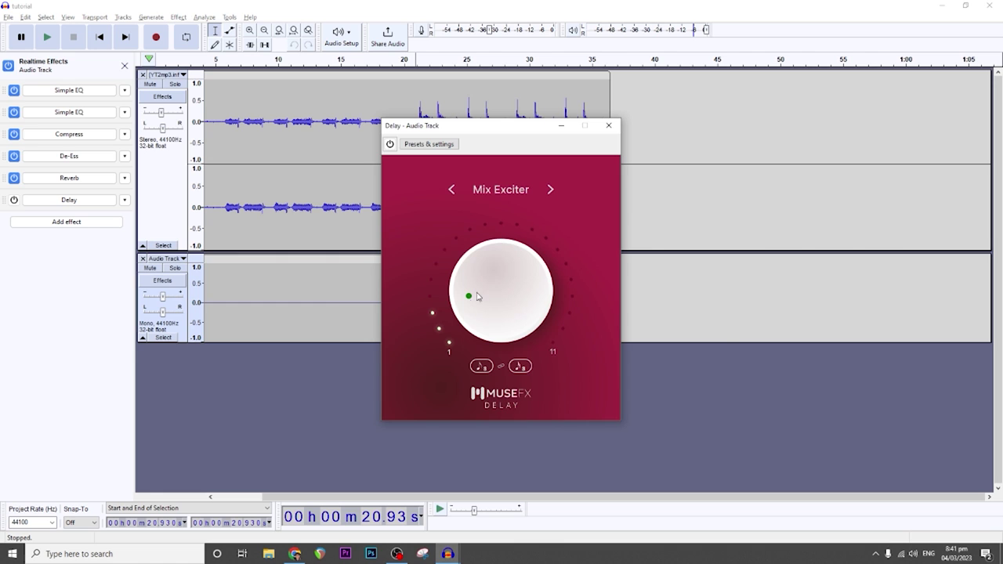
left_click_drag(498, 130, 606, 129)
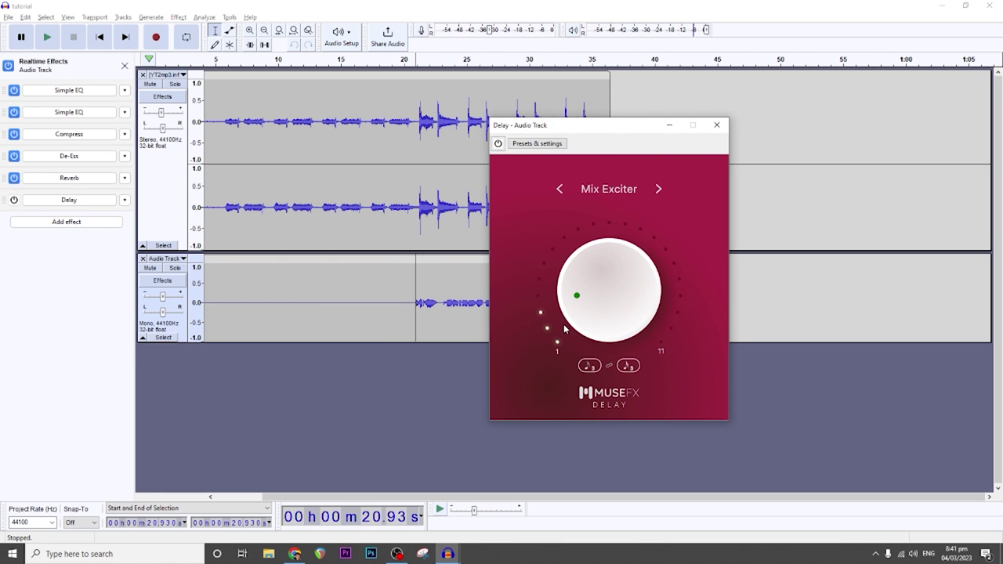
Enable the Mix Exciter delay, preview it while adjusting the amount, and leave it low.
left_click(497, 143)
key("space")
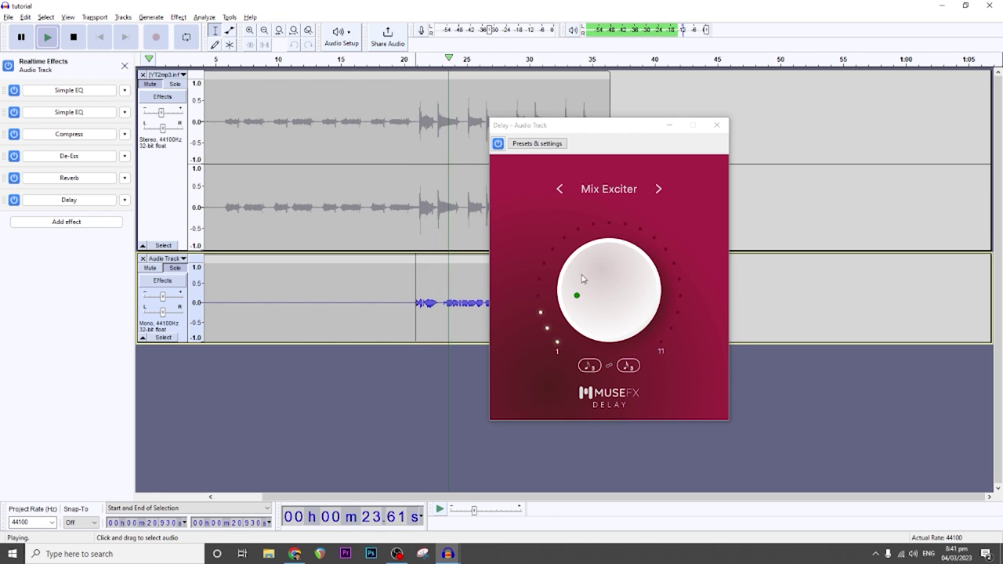
key("space")
left_click_drag(613, 282, 614, 282)
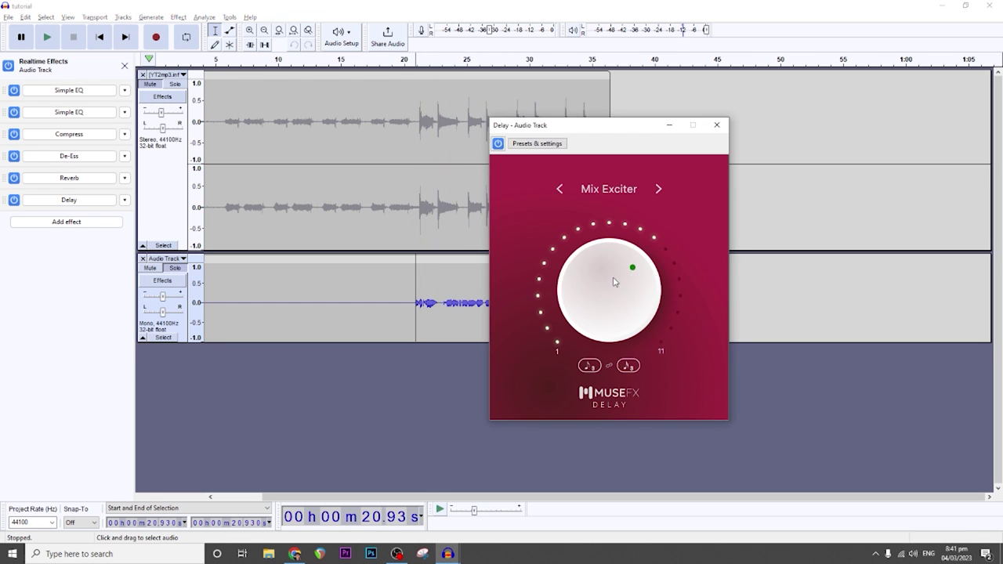
key("space")
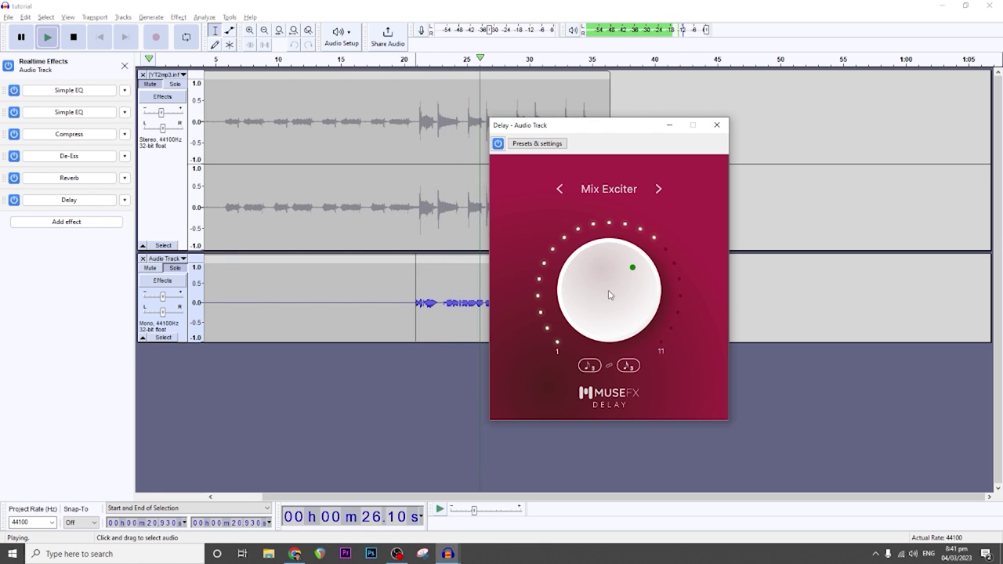
left_click_drag(618, 293, 525, 223)
key("space")
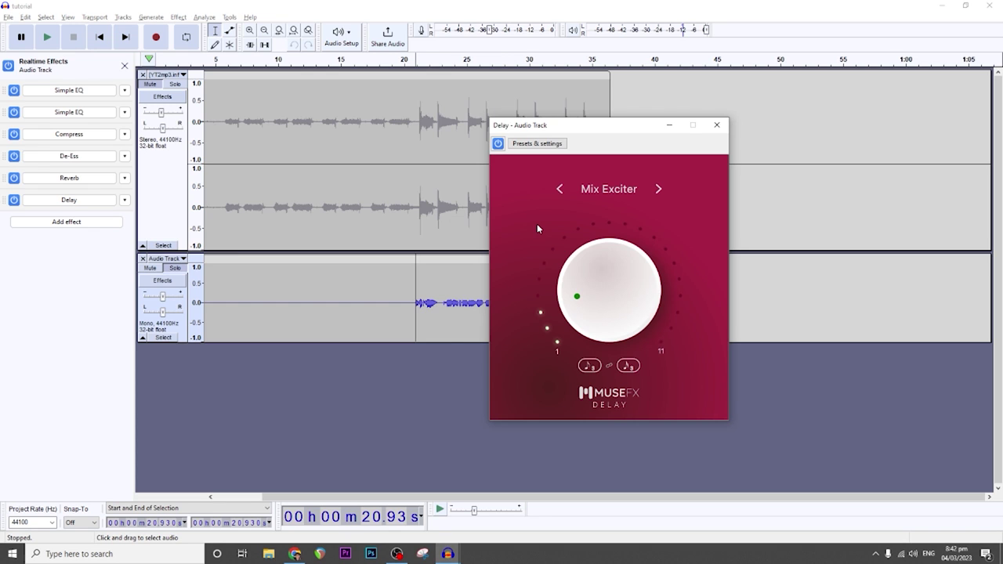
key("Escape")
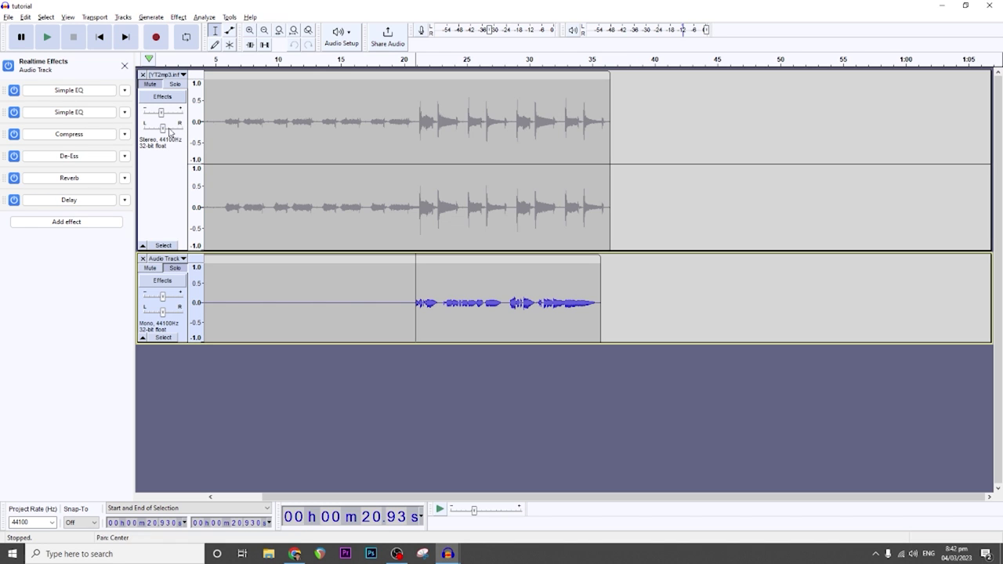
Unmute the stereo backing track and play the full mix with the vocal delay active.
left_click(151, 84)
key("space")
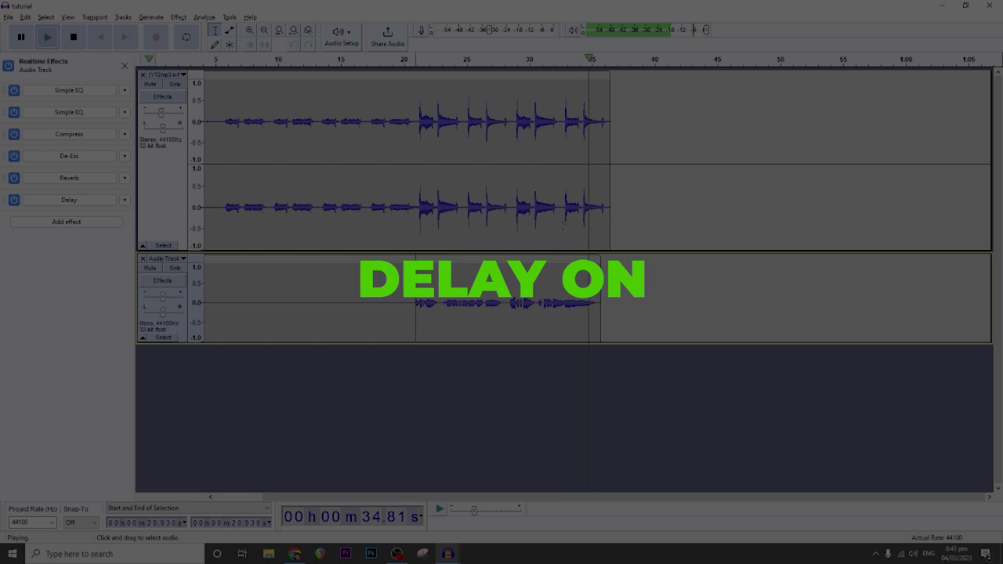
key("space")
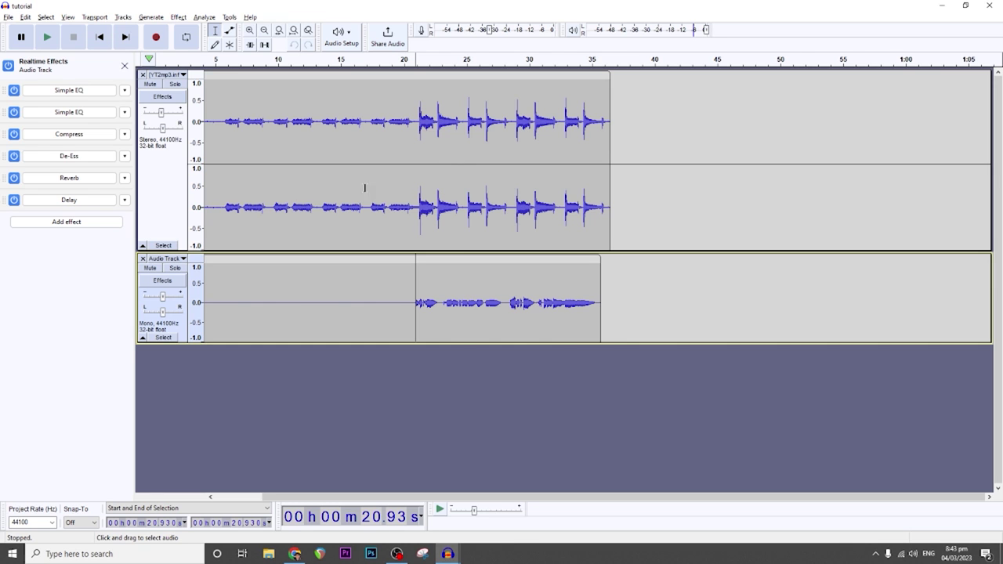
Enable the Vocal Ride compressor on the stereo backing track and play from about 20.76 s.
left_click(179, 171)
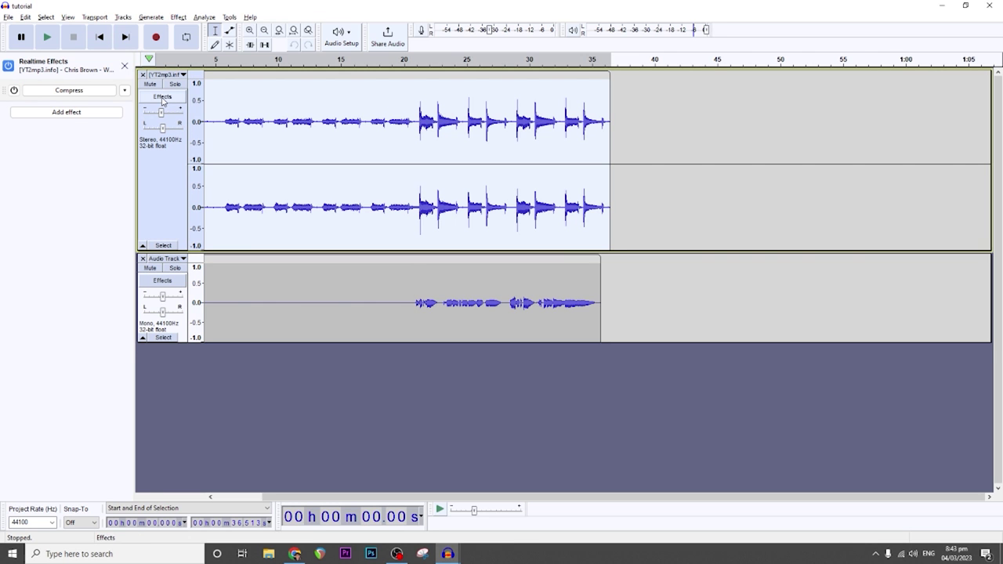
left_click(58, 93)
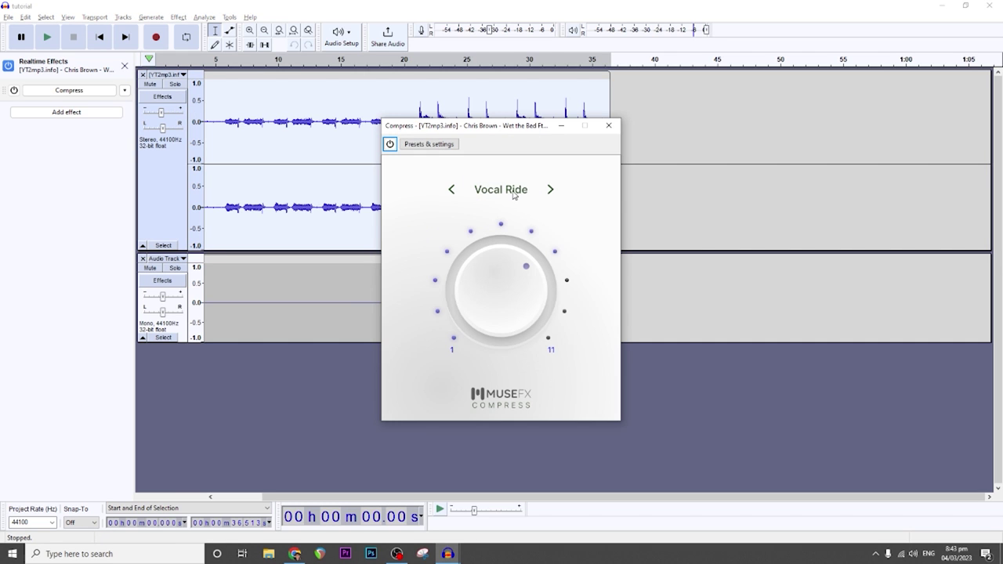
left_click(513, 195)
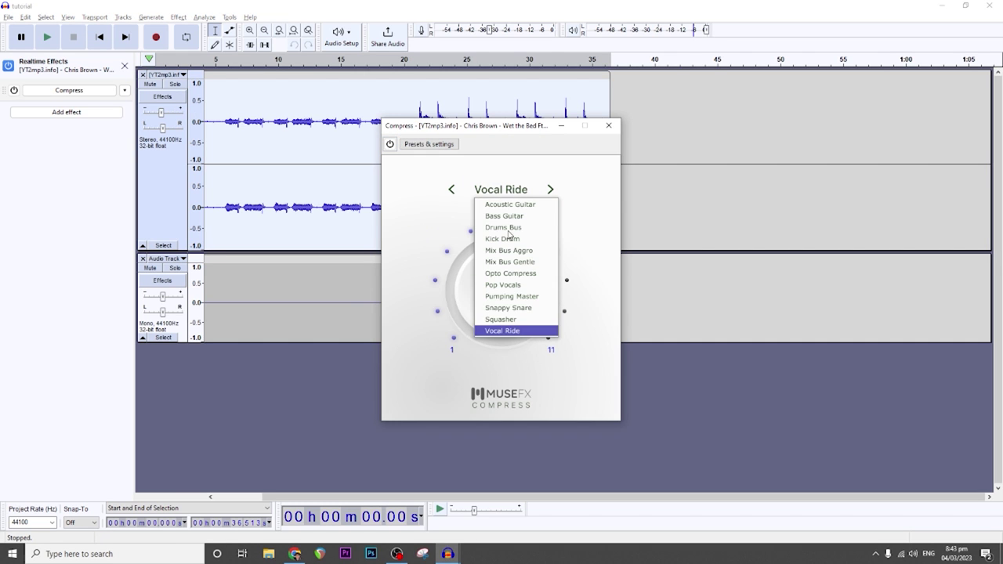
left_click(512, 330)
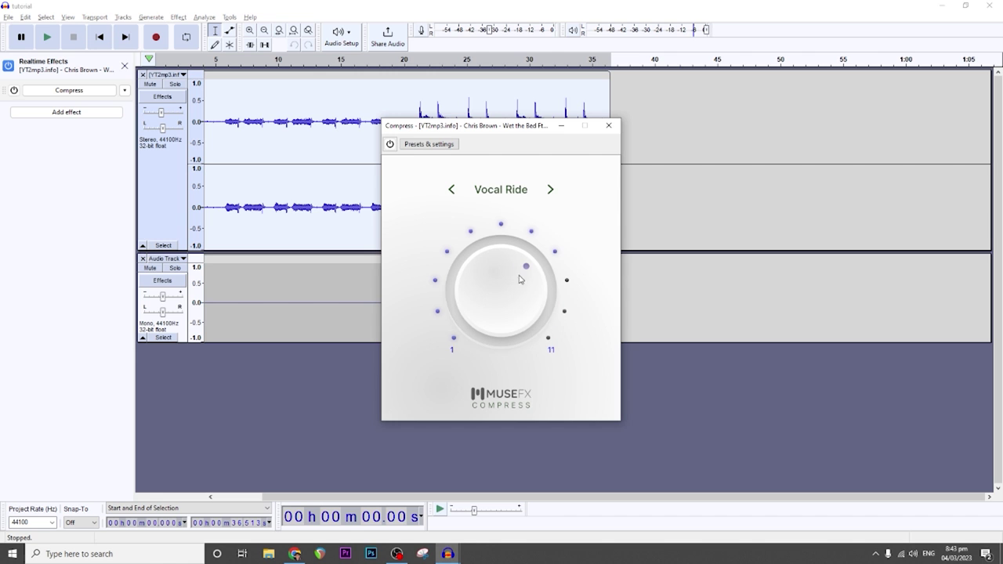
left_click(607, 126)
left_click(413, 228)
key("space")
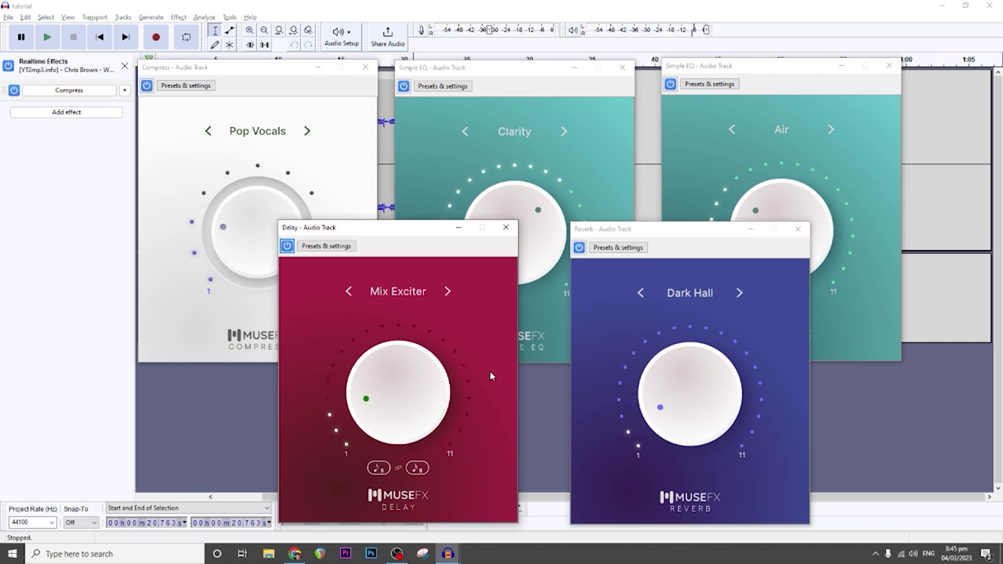
Show the open Audacity project windows from the taskbar icon.
left_click(447, 553)
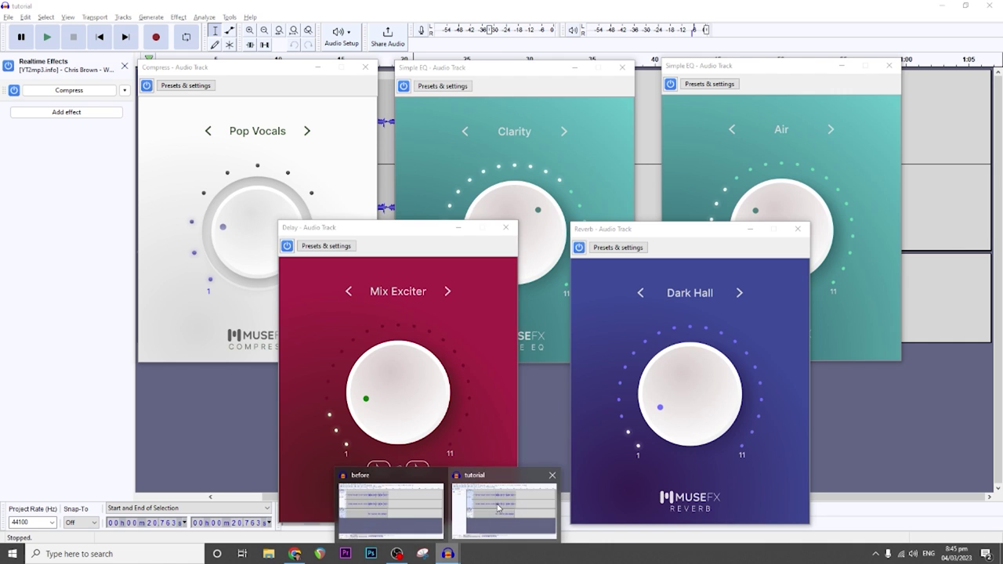
Play the unprocessed 'before' project, return to 'tutorial', and start the Chrome cover video.
left_click(390, 505)
key("space")
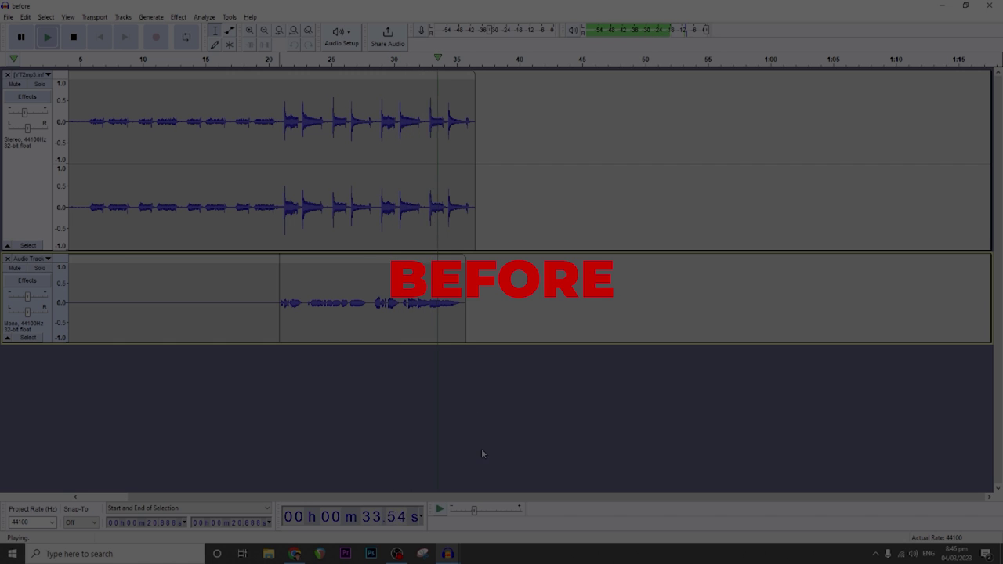
mouse_move(448, 553)
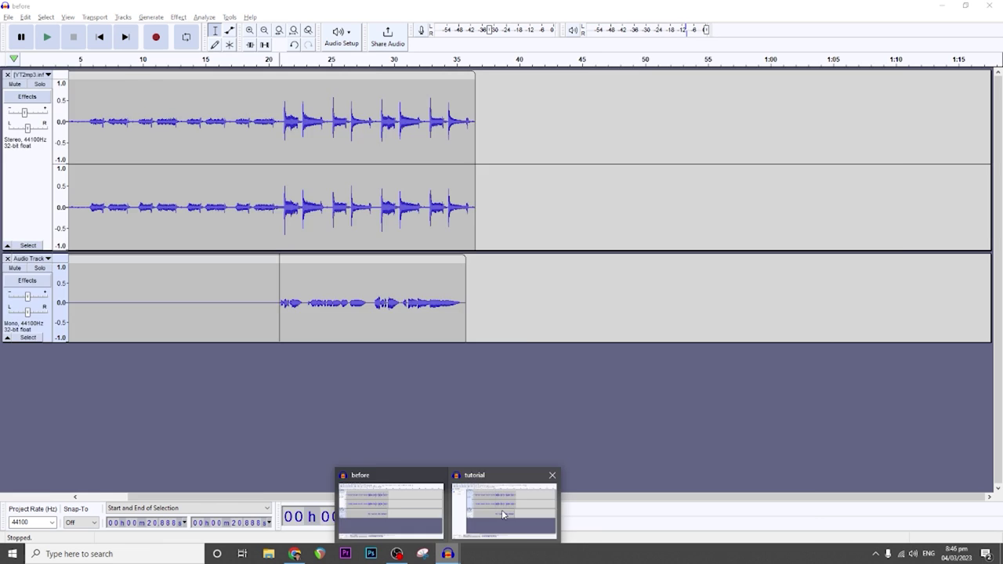
left_click(507, 509)
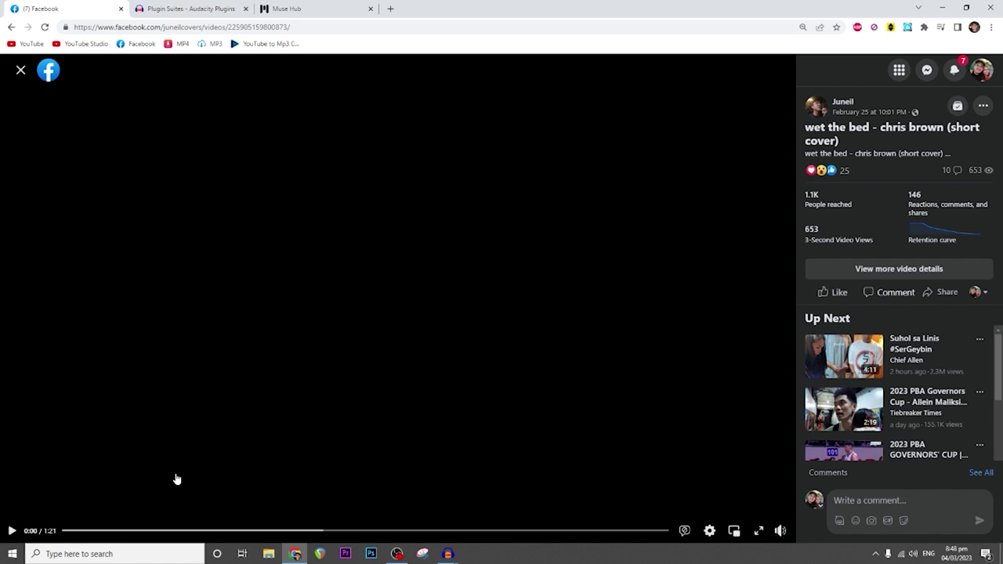
left_click(12, 532)
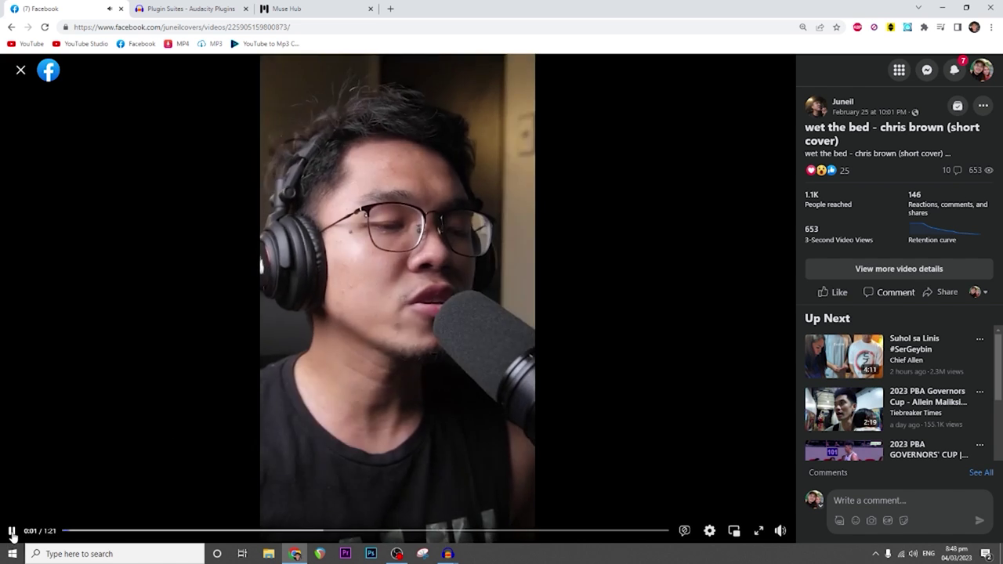